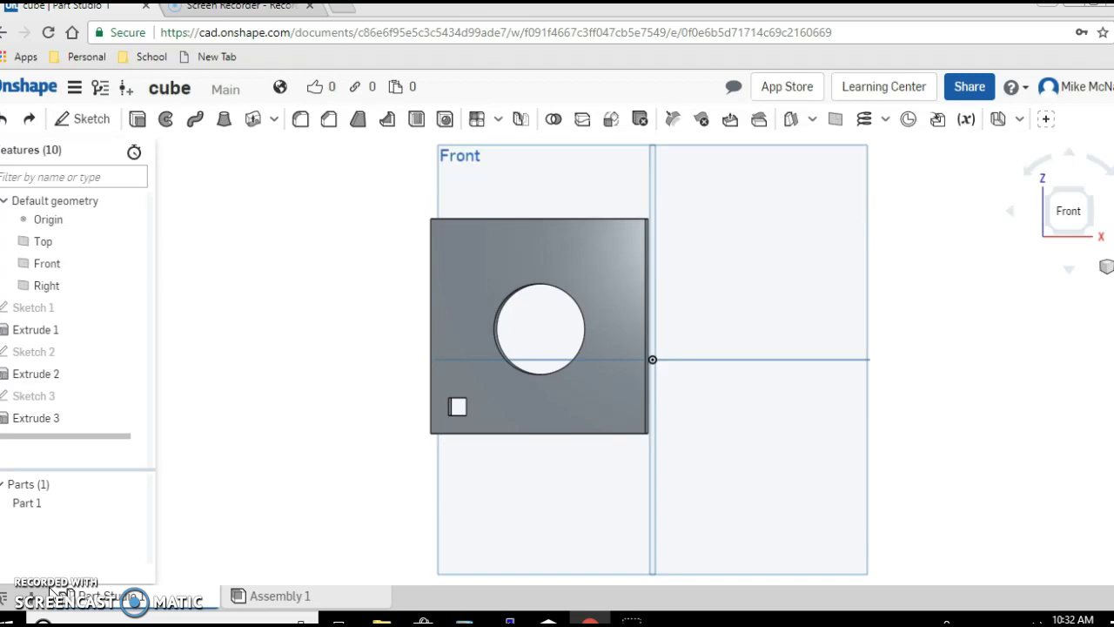
Try sketching an abbreviated title and name as large text on the cube's right face, and discard the sketch.
key(shift+4)
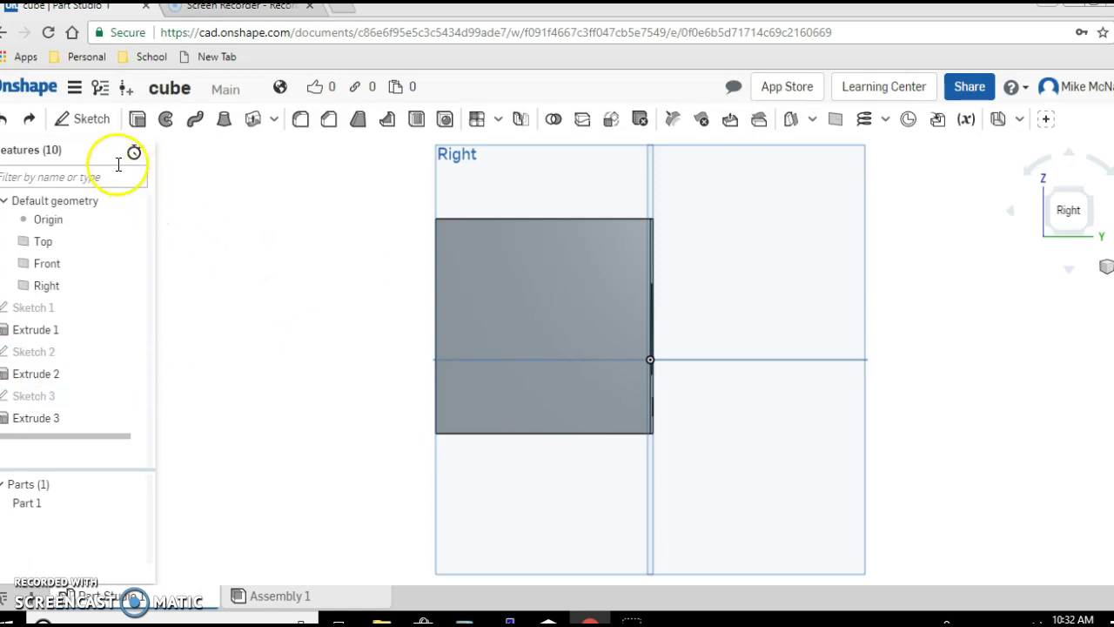
click(95, 129)
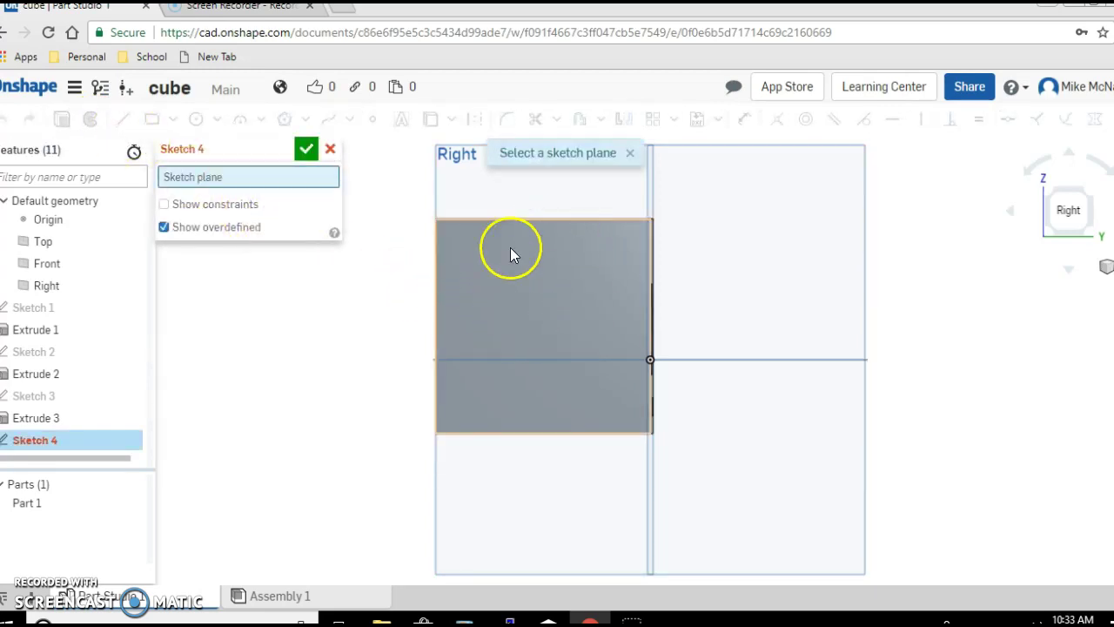
click(513, 339)
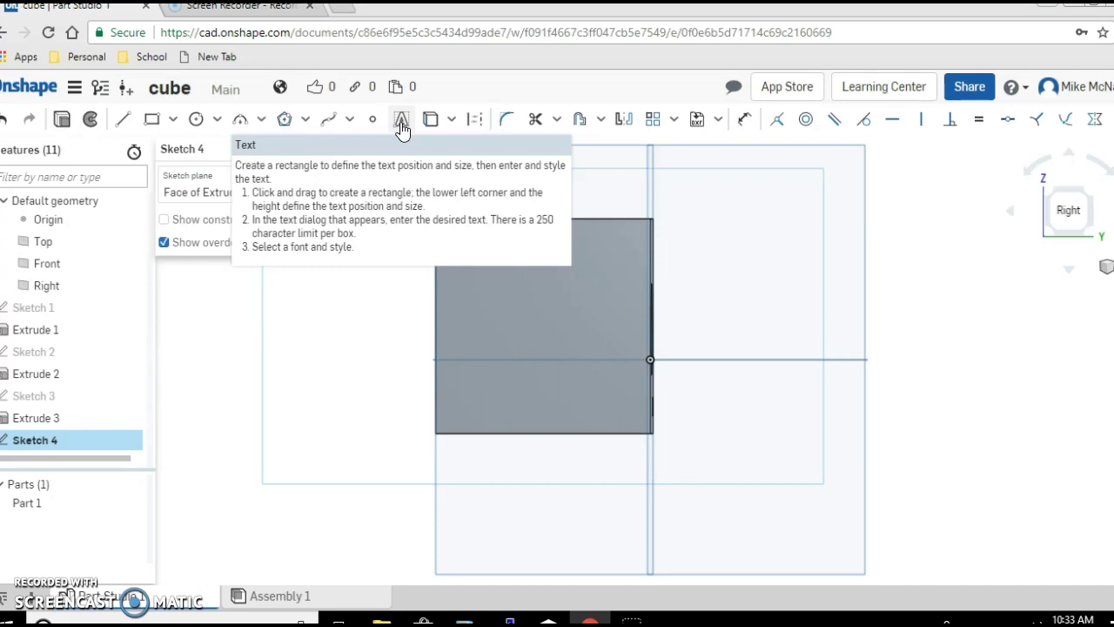
click(401, 122)
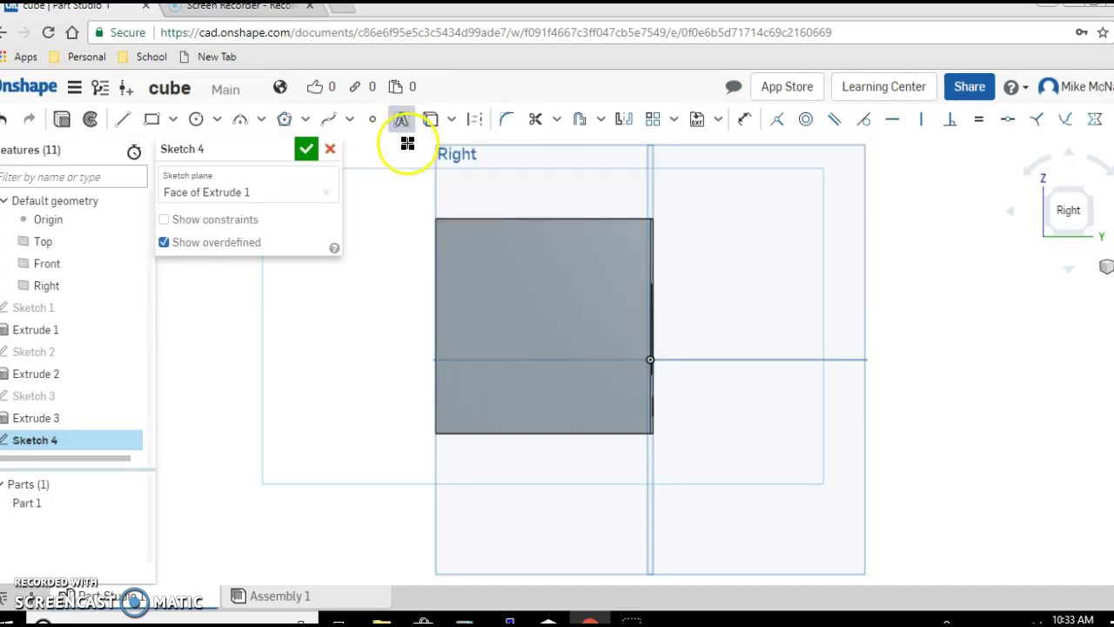
drag(433, 202, 458, 250)
click(457, 250)
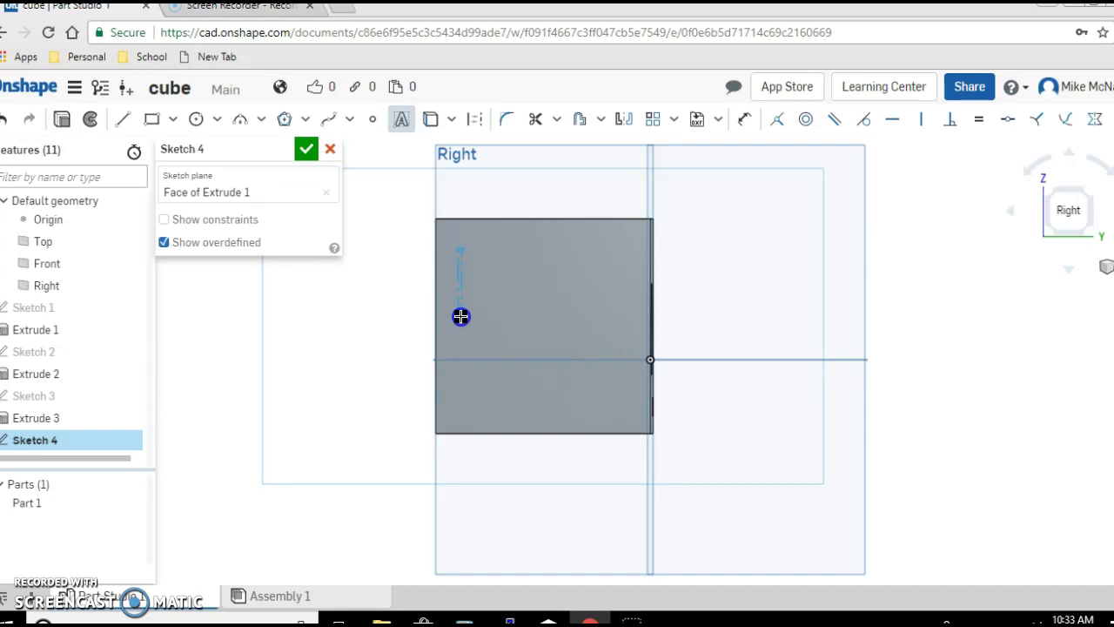
click(504, 318)
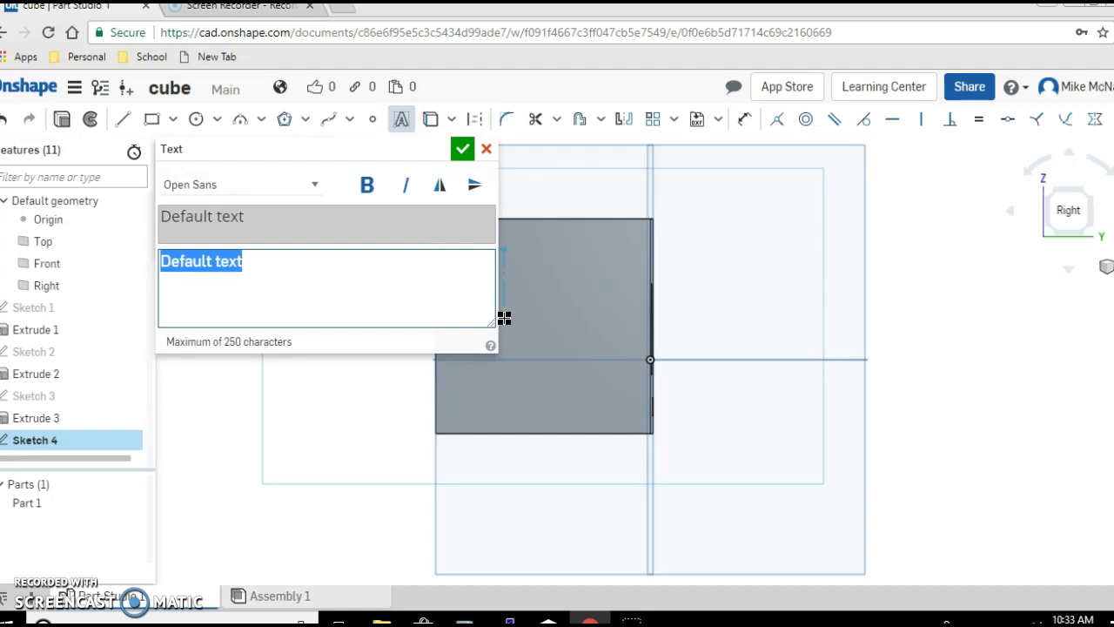
click(272, 274)
text(DR MCN)
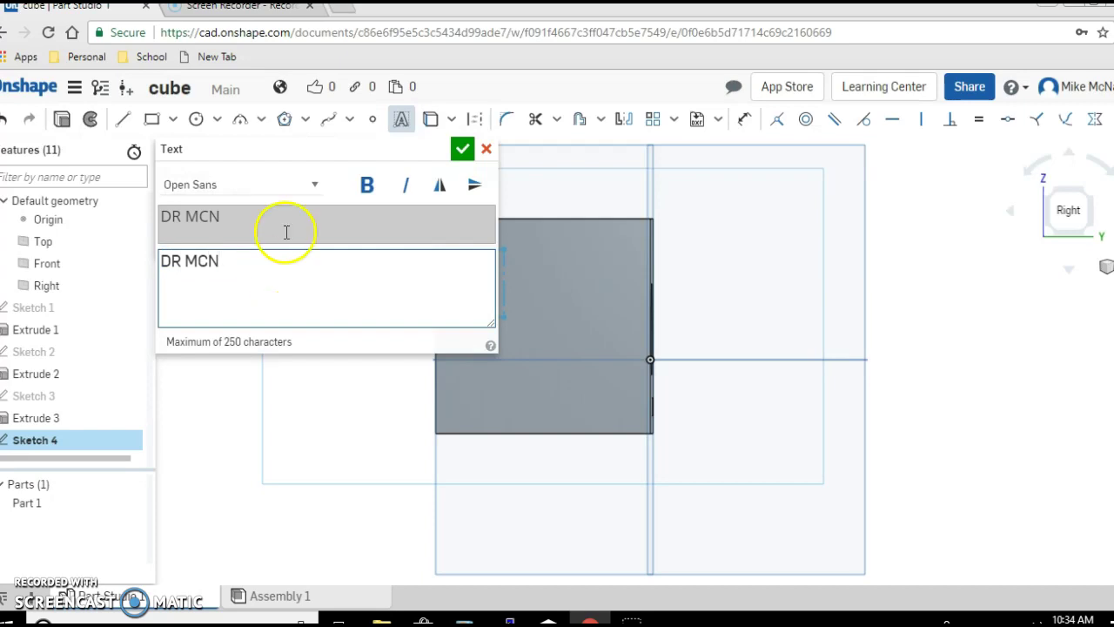
click(462, 152)
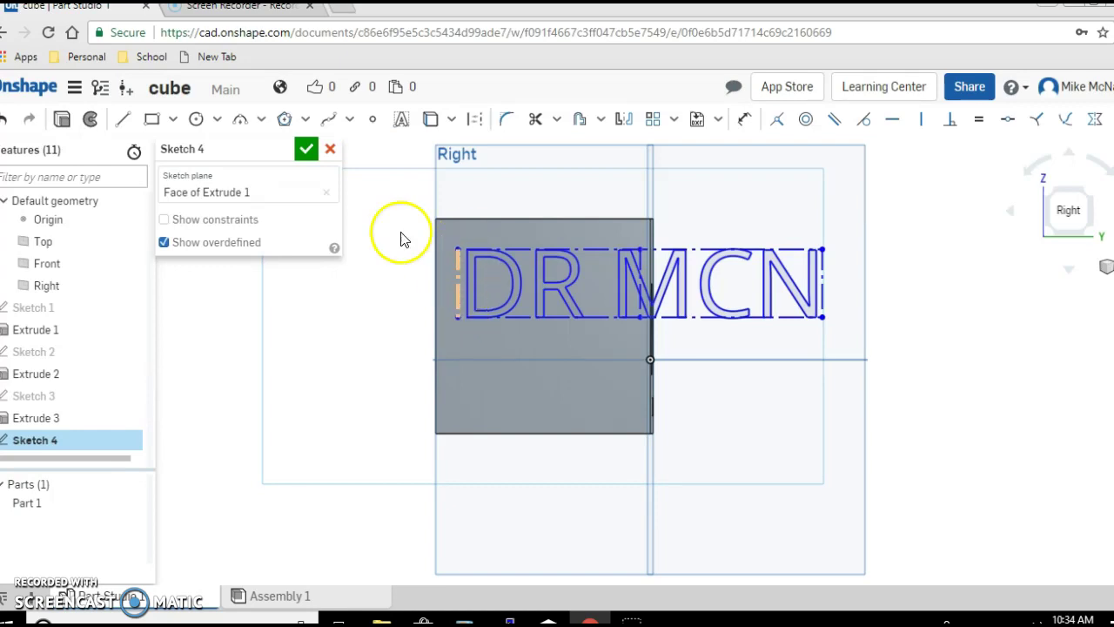
click(331, 151)
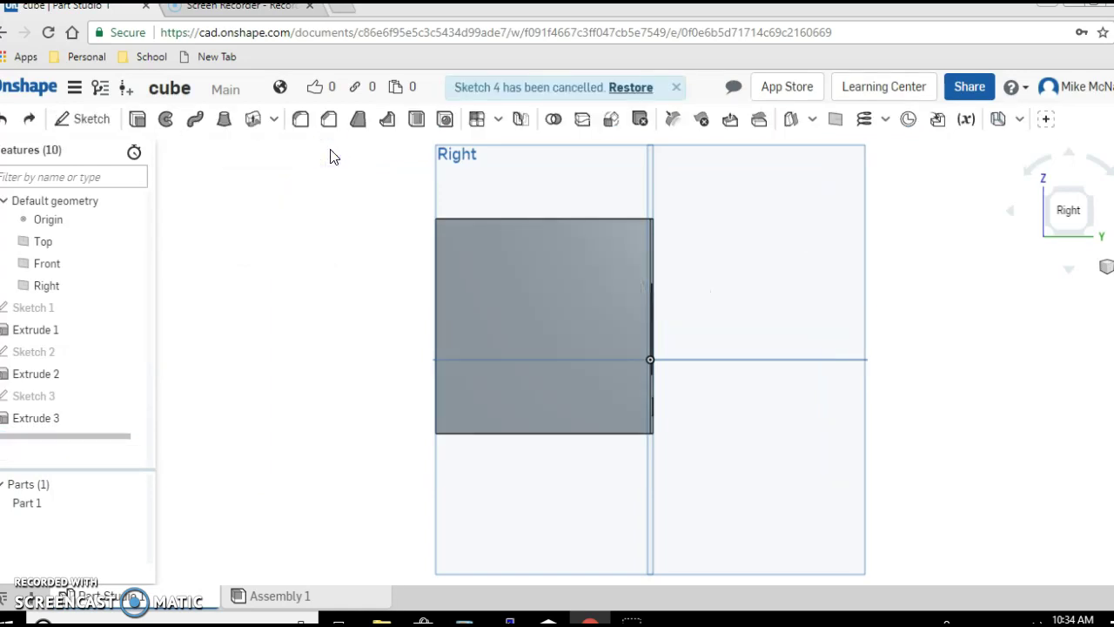
Start a new sketch on the cube's right face and draw a wide, low text box near its upper edge.
click(91, 126)
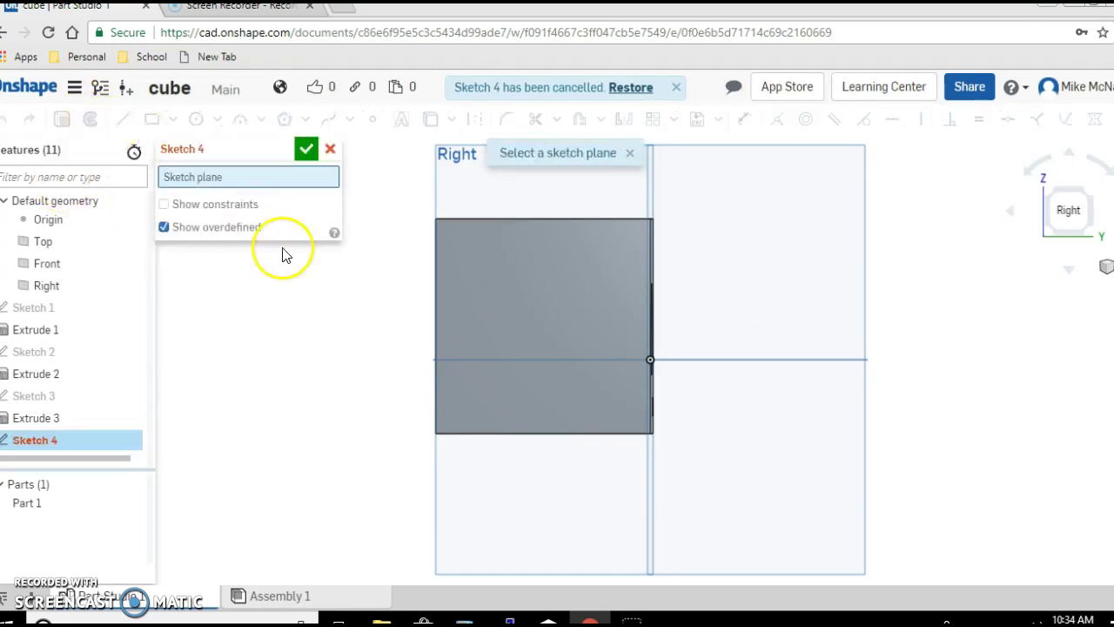
click(512, 311)
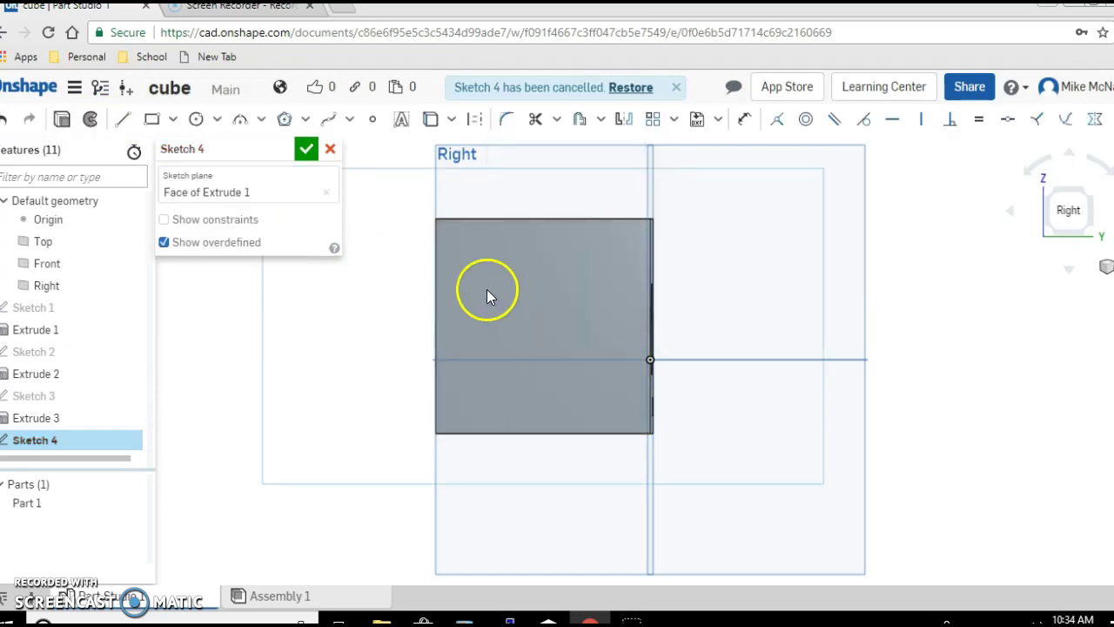
click(403, 128)
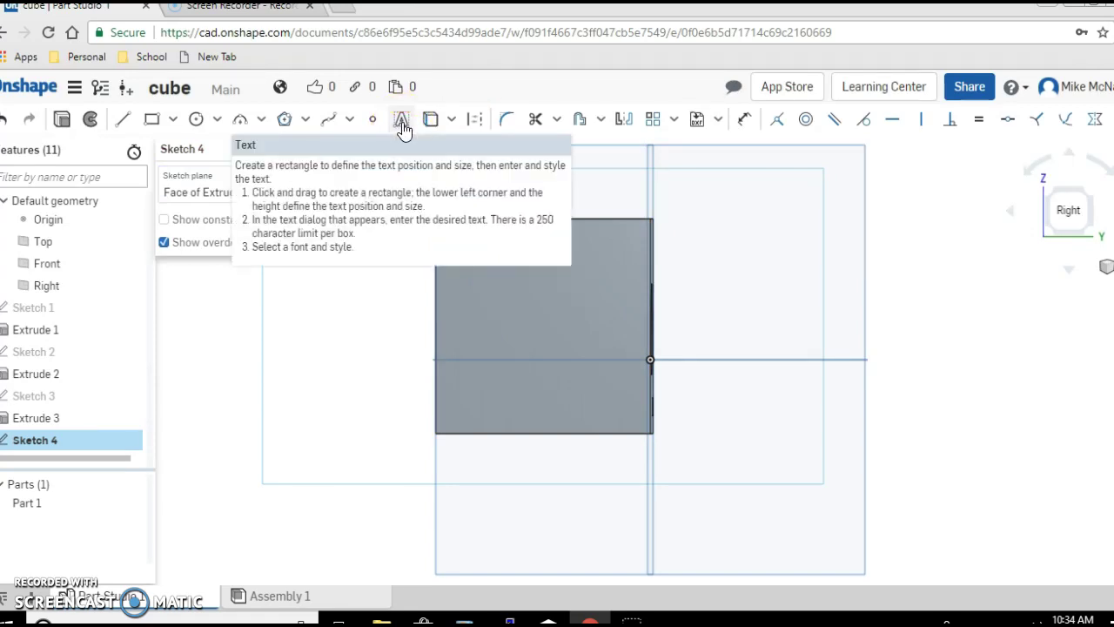
click(401, 121)
click(450, 239)
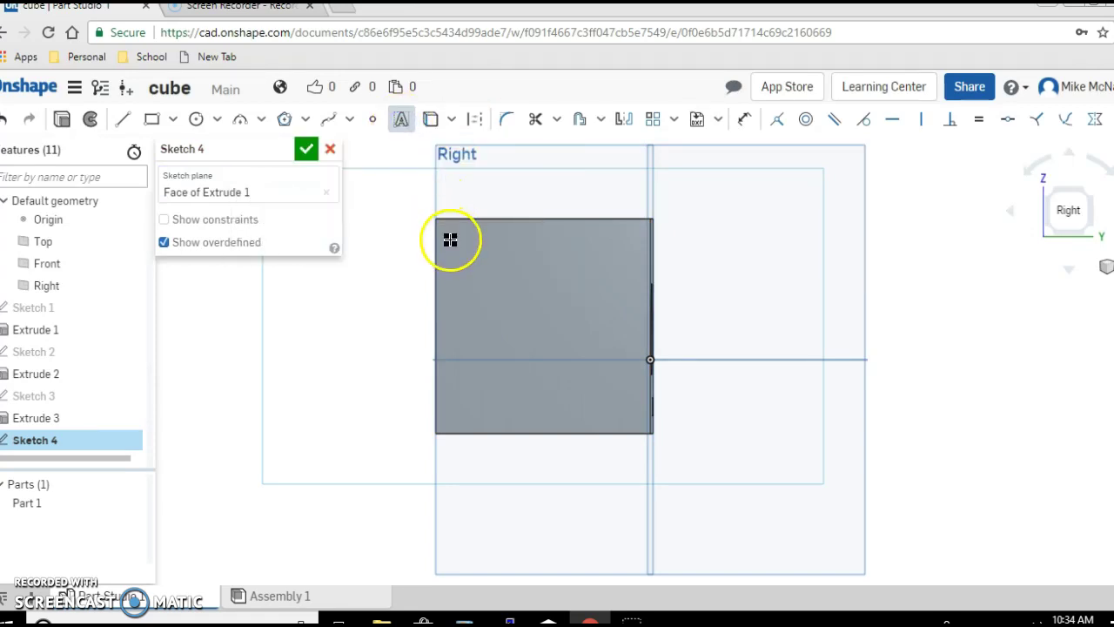
click(453, 250)
drag(475, 265, 603, 268)
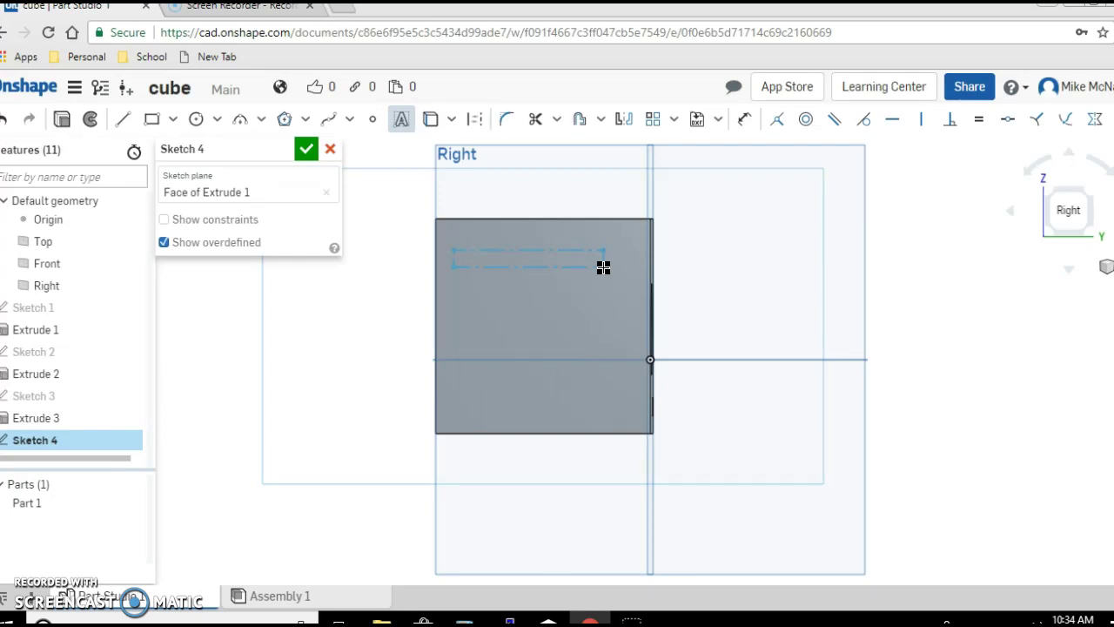
click(603, 267)
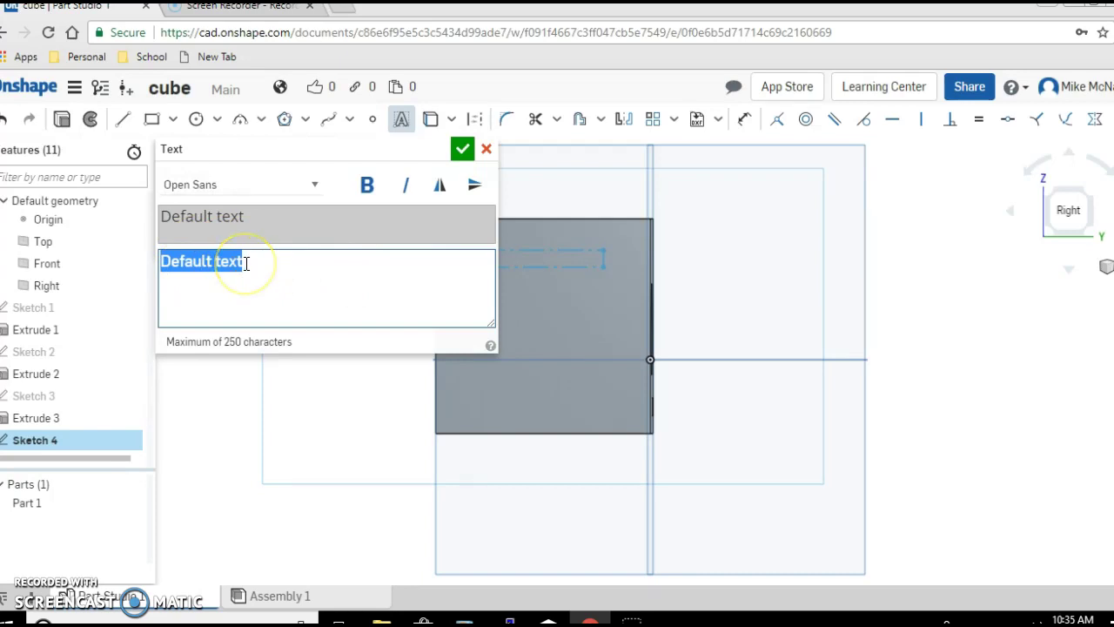
Fill the text box with THE AWESOME CUBE in Open Sans, and discard the sketch.
key(BackSpace)
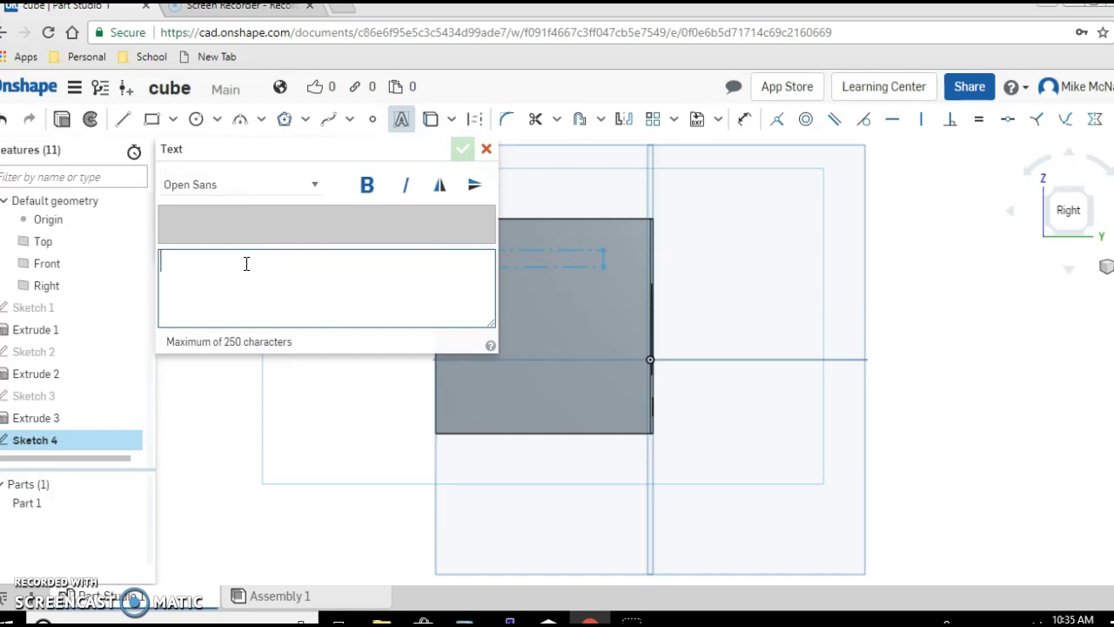
text(THE AW)
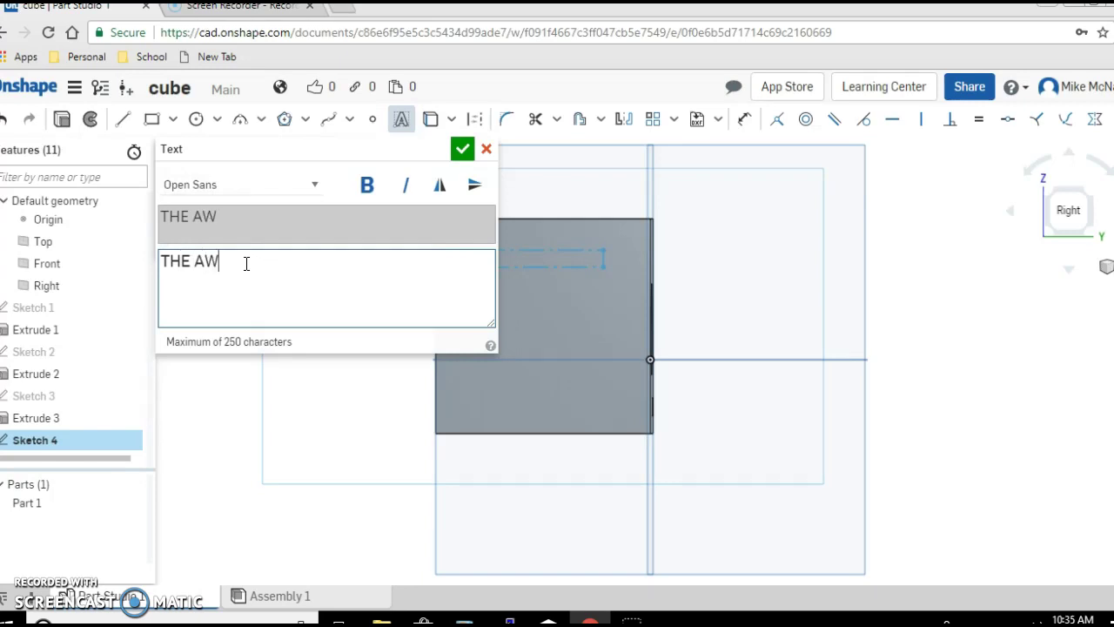
text(ESOME CUBE)
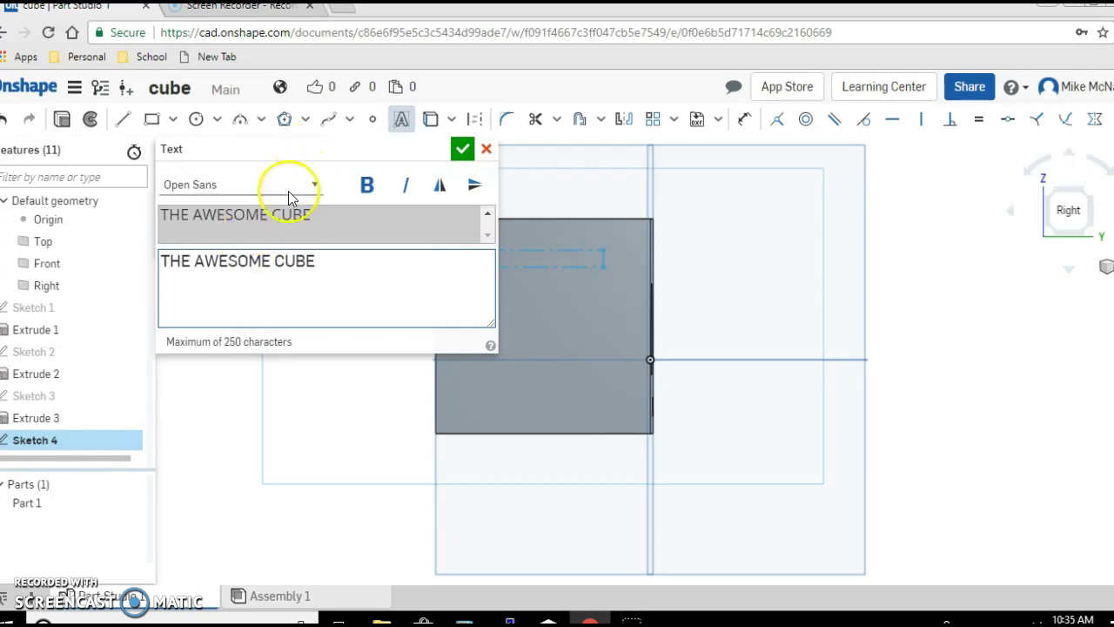
click(461, 153)
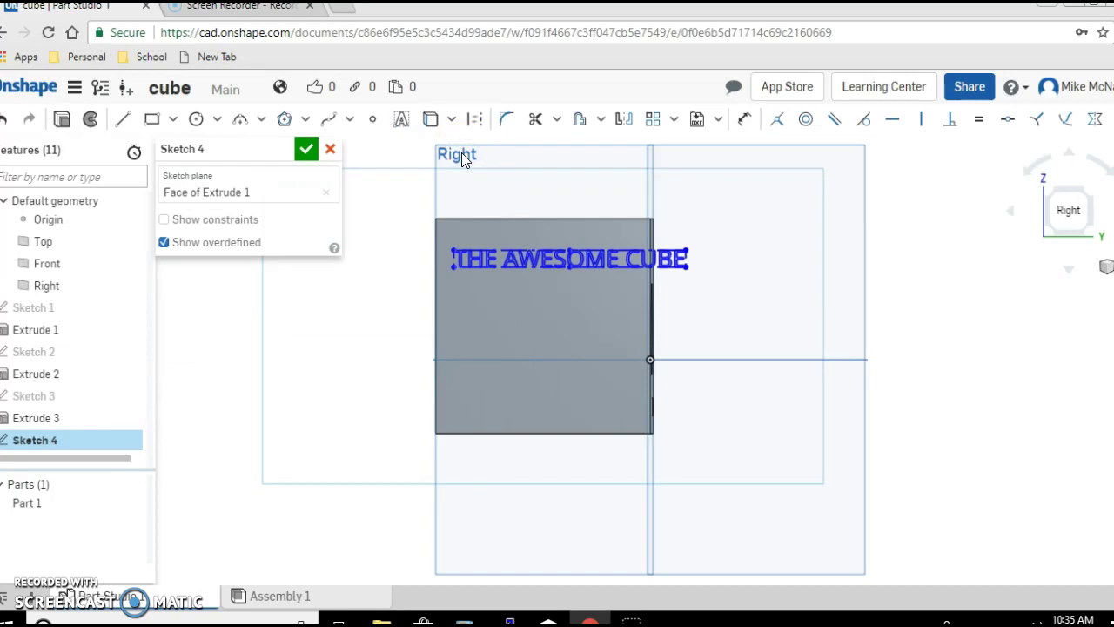
click(331, 151)
click(330, 151)
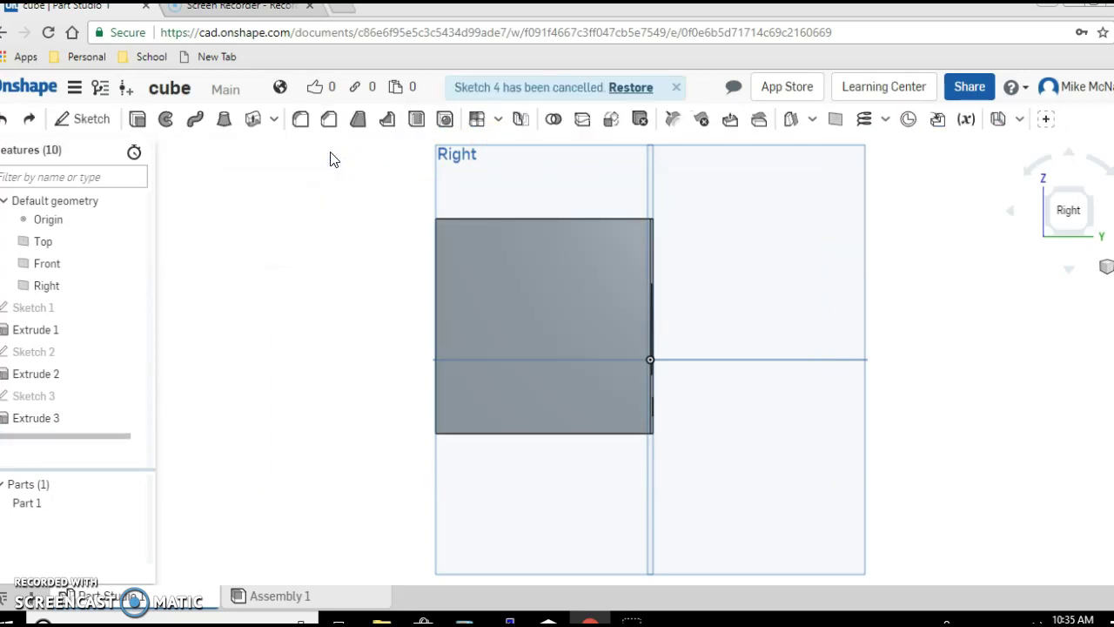
Sketch a thin text box across nearly the full width of the cube's right face, just below its upper edge.
click(87, 120)
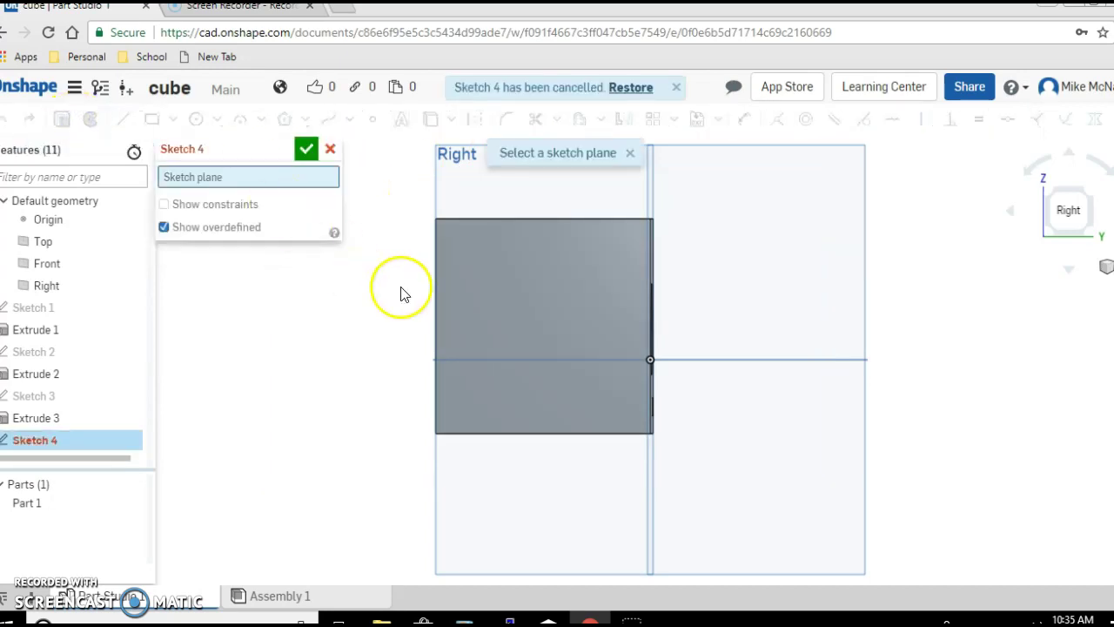
click(503, 279)
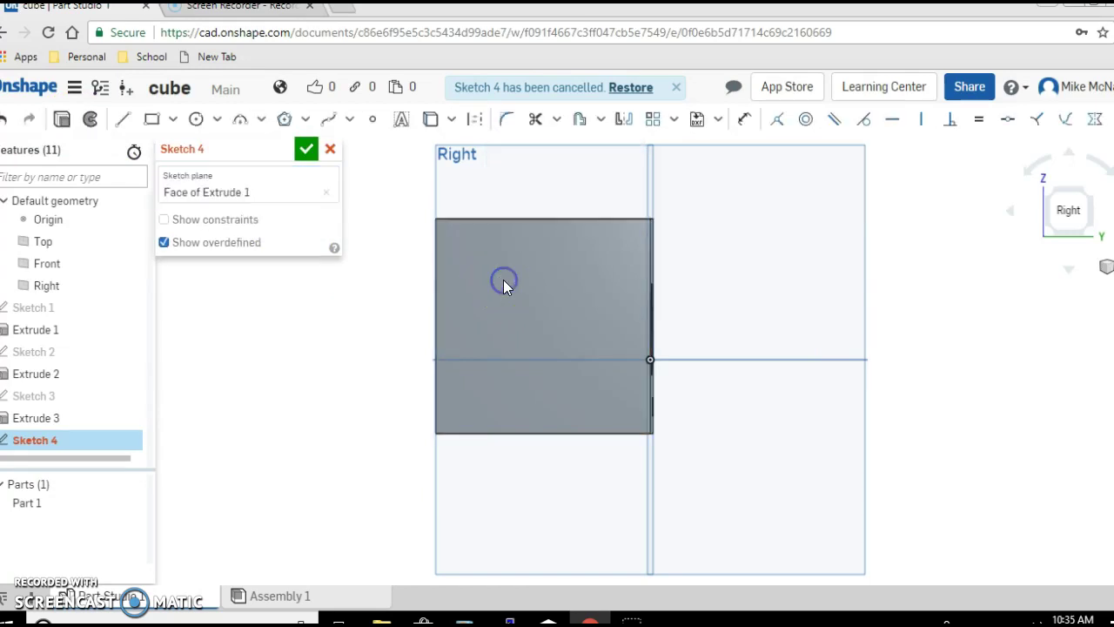
click(401, 119)
mouse_move(458, 242)
mouse_down()
mouse_move(487, 263)
mouse_move(625, 255)
mouse_up()
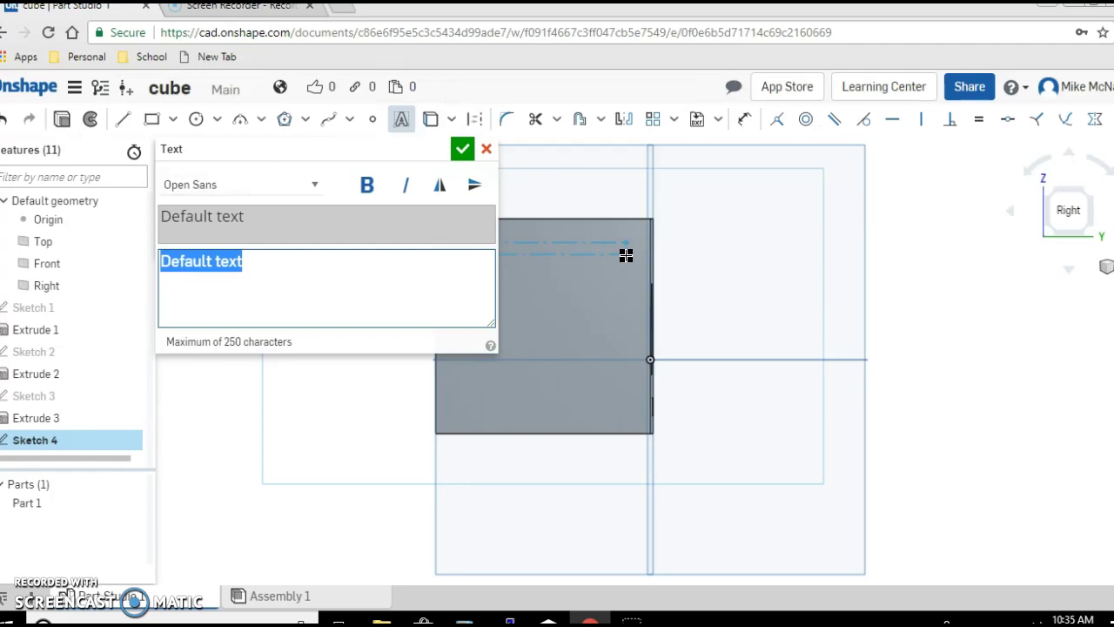
Enter THE AWESOME CUBE as the sketch text in Open Sans and finish the sketch.
text(THE AW)
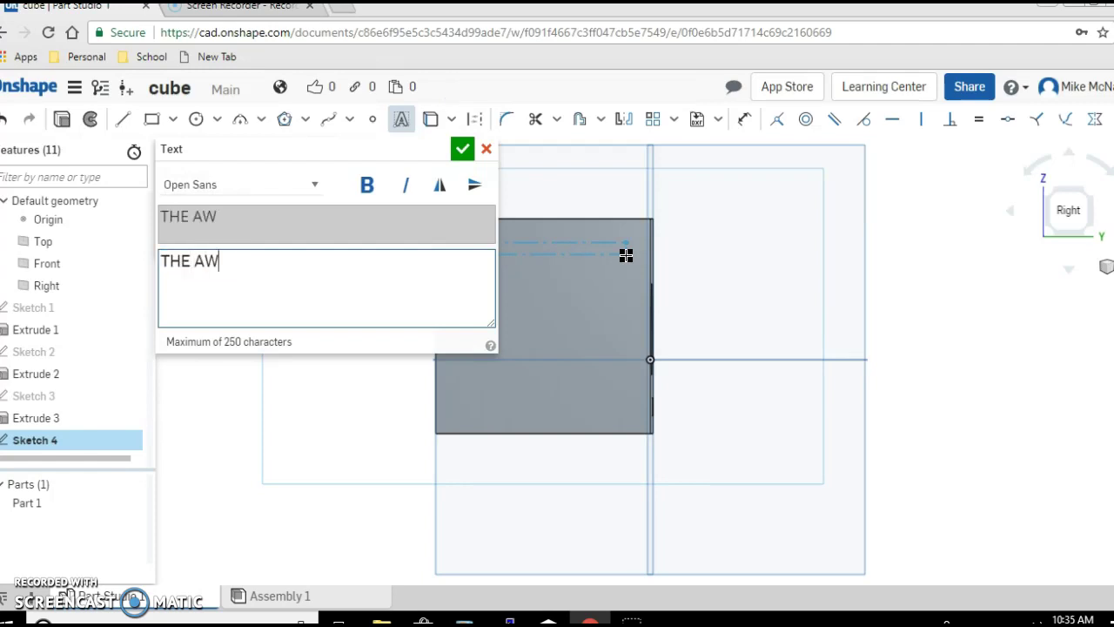
text(ESOME CUB)
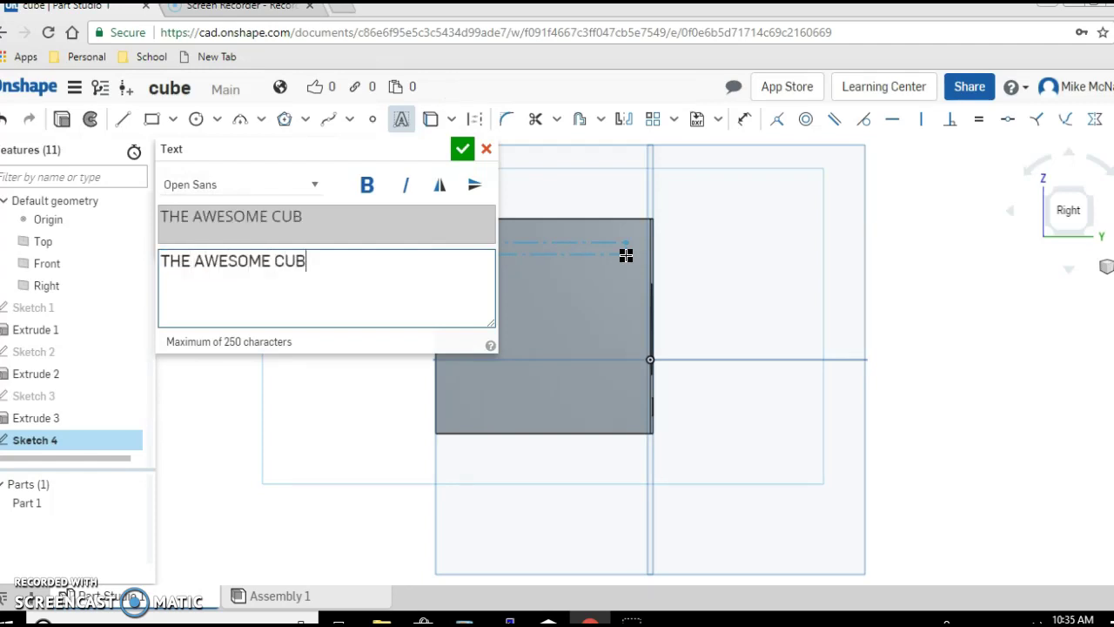
text(E)
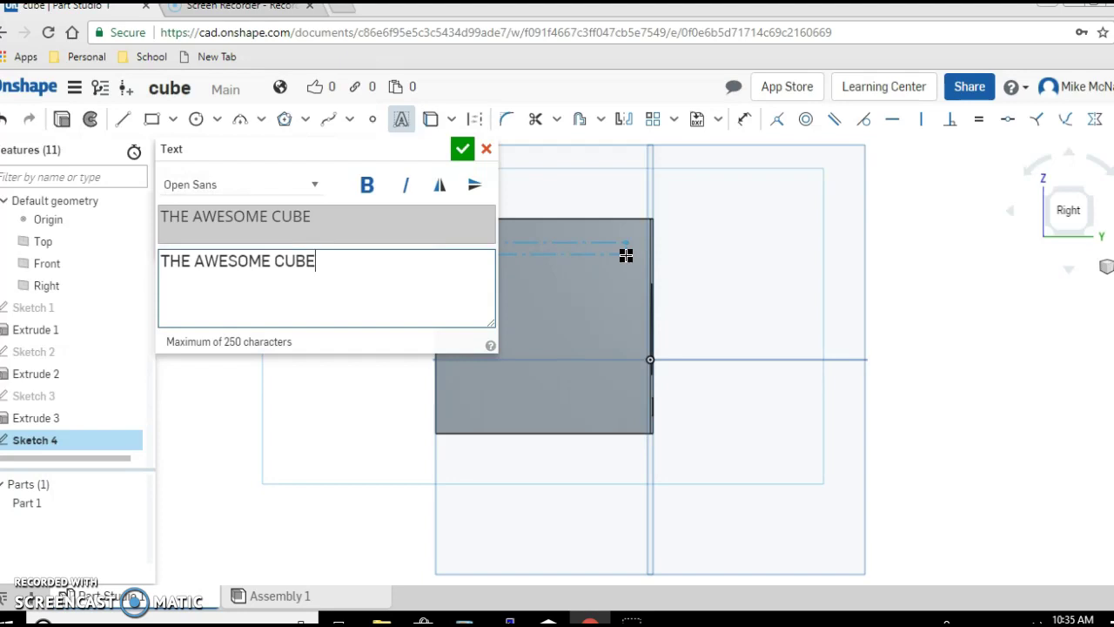
click(461, 149)
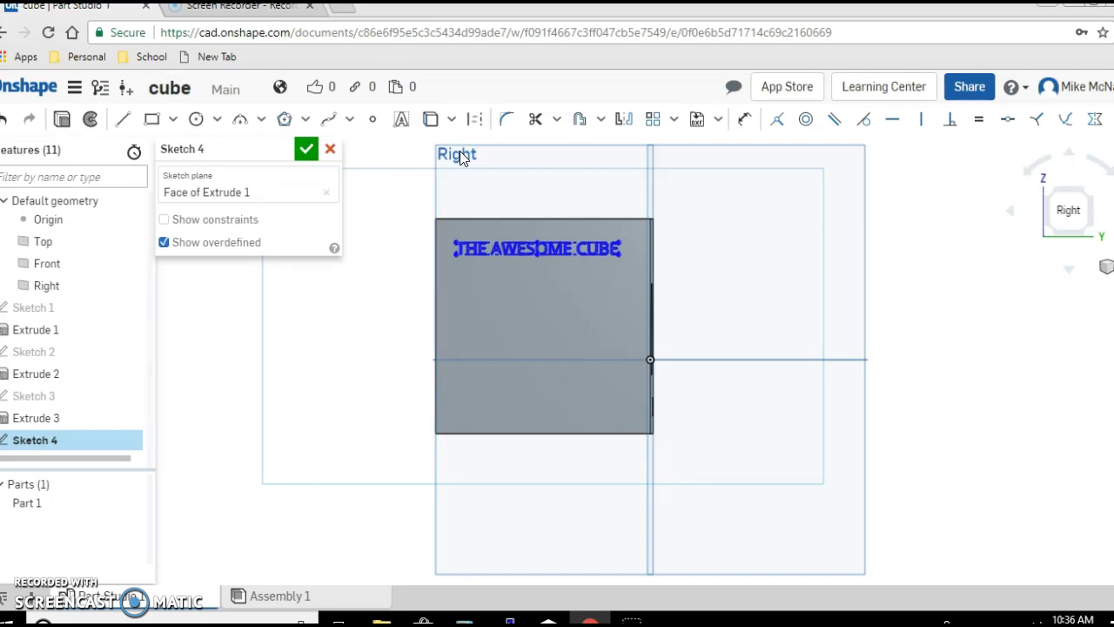
click(304, 149)
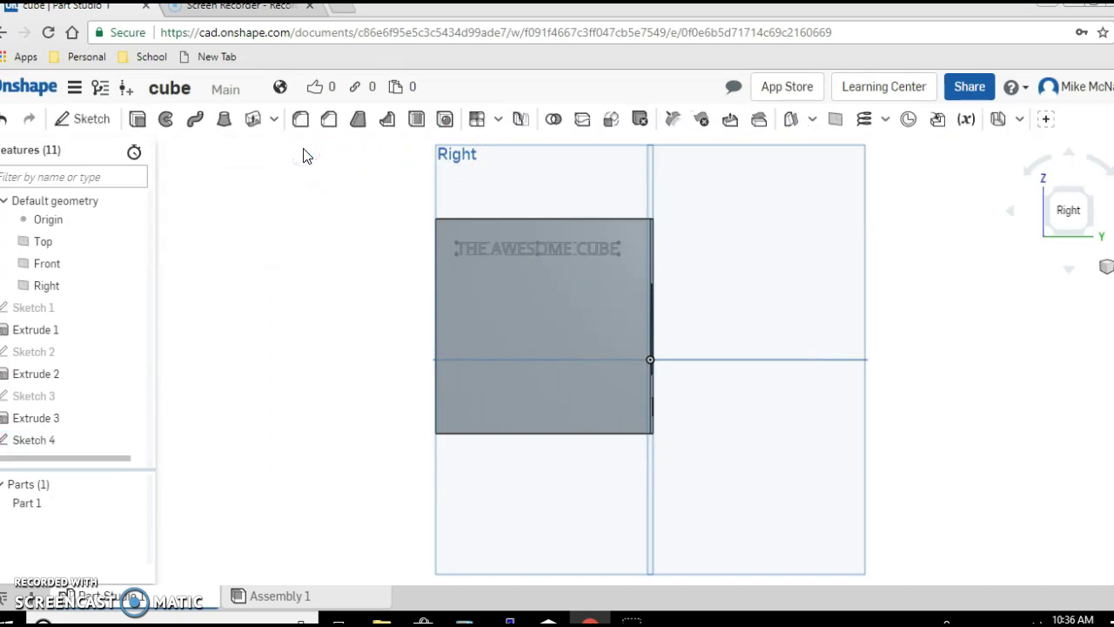
Extrude the THE AWESOME CUBE text sketch by a blind depth of 0.1 in, adding it to Part 1.
click(470, 238)
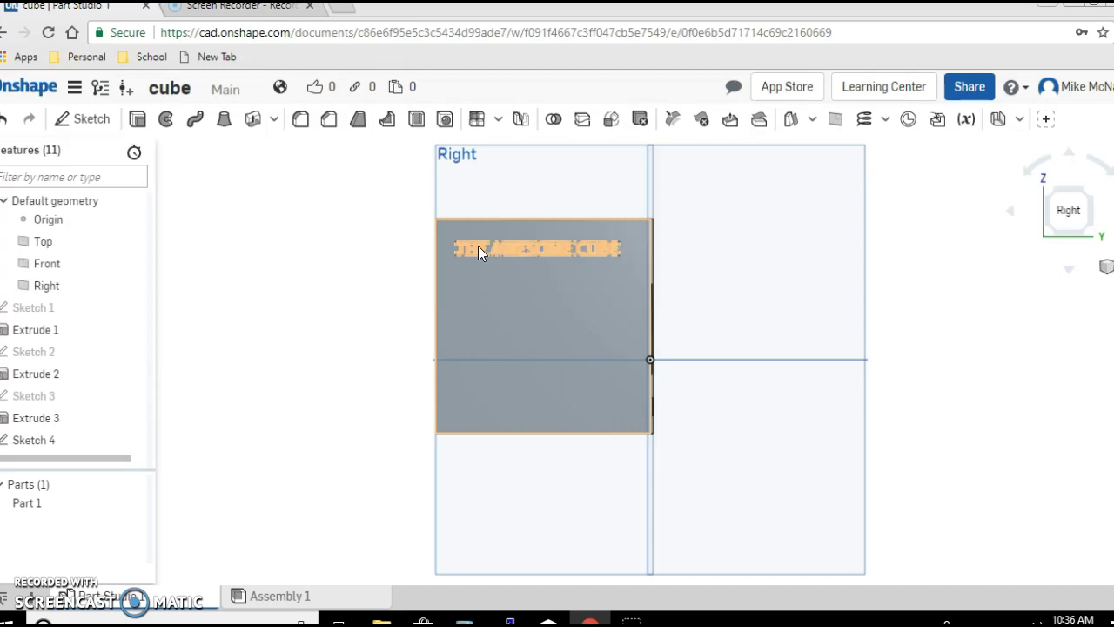
click(478, 247)
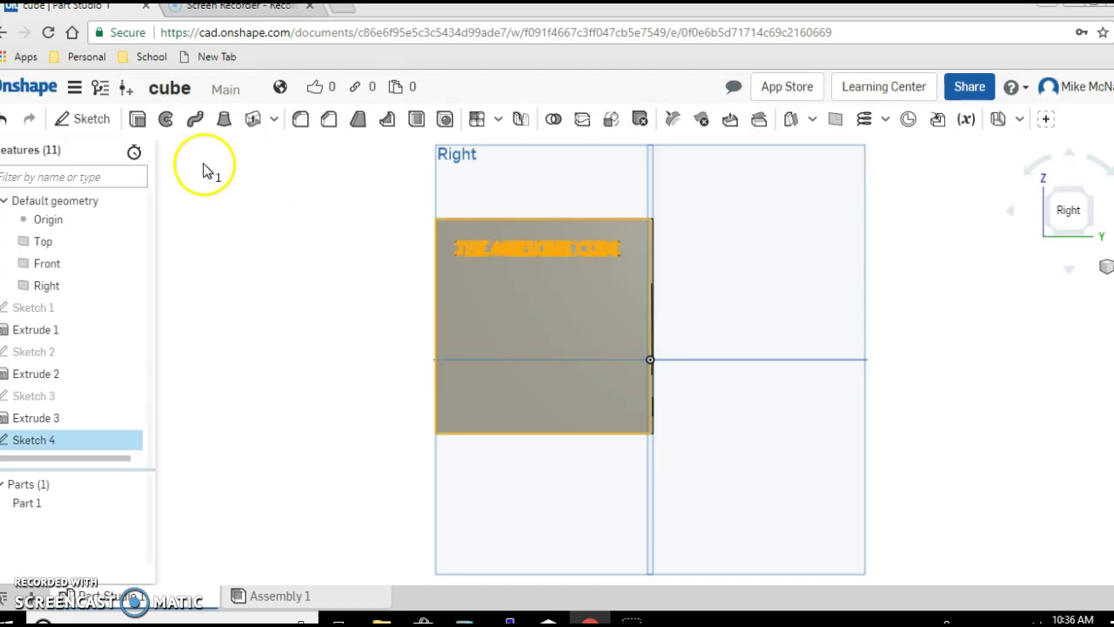
click(138, 121)
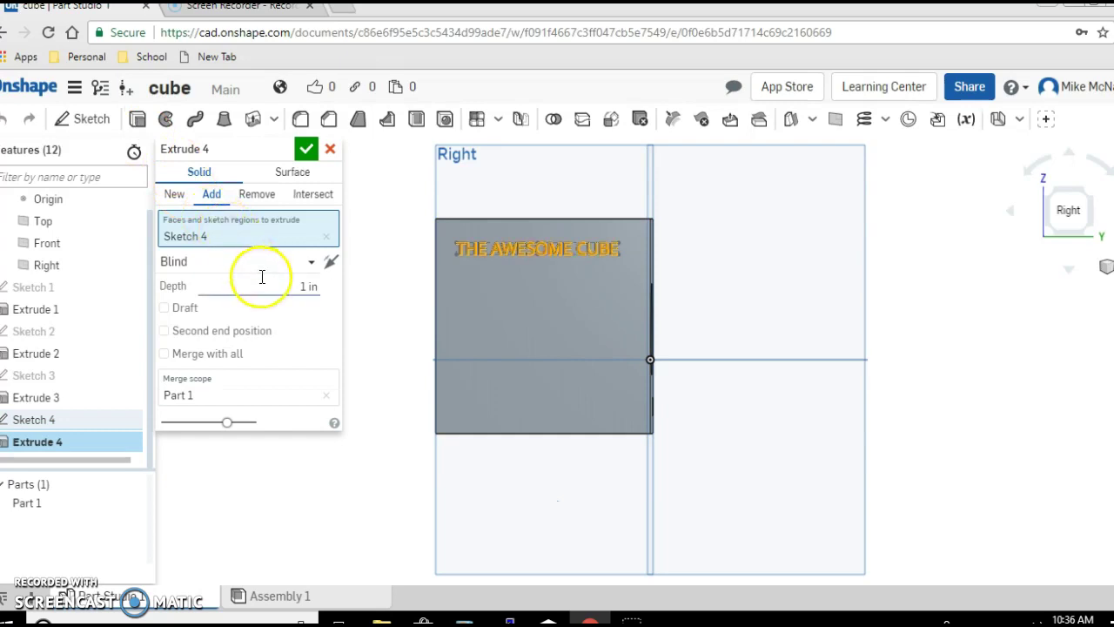
click(307, 289)
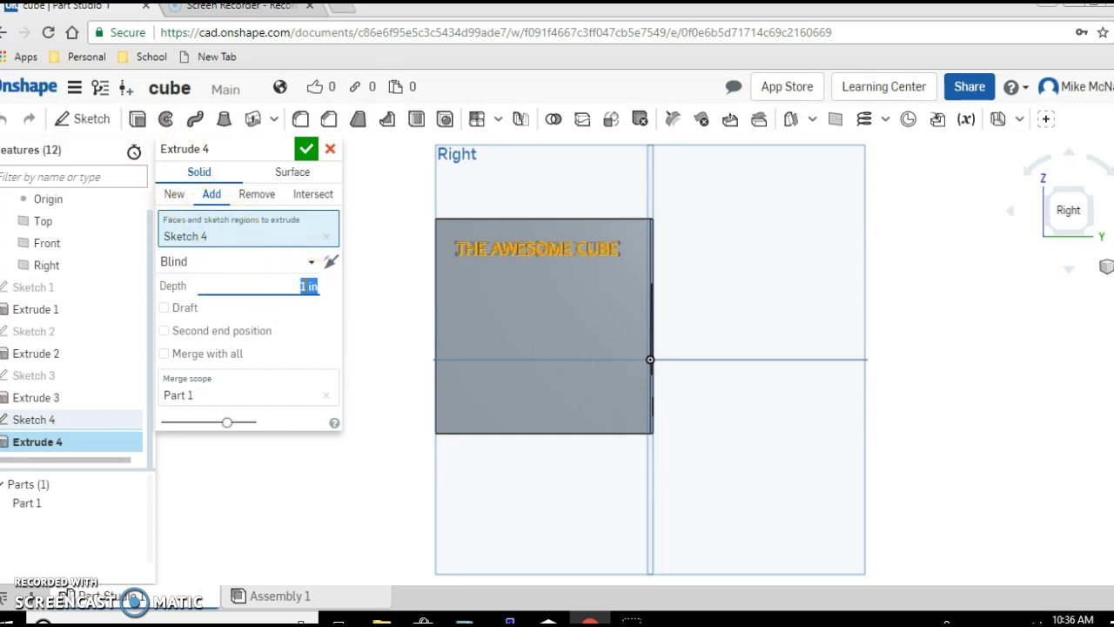
key(BackSpace)
text(1)
key(Return)
click(304, 151)
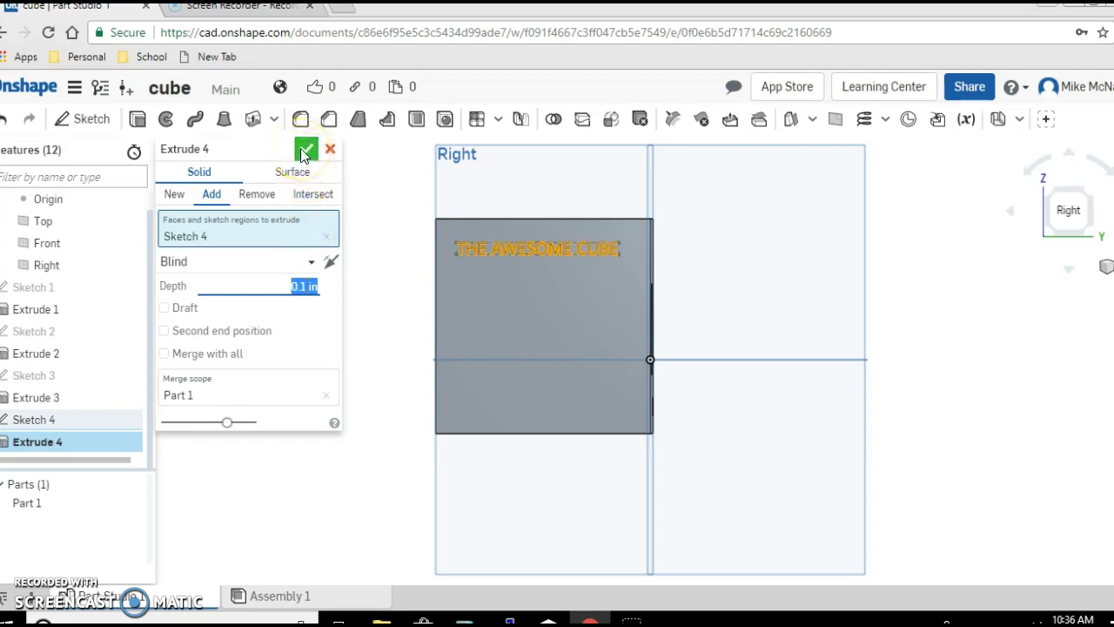
click(305, 150)
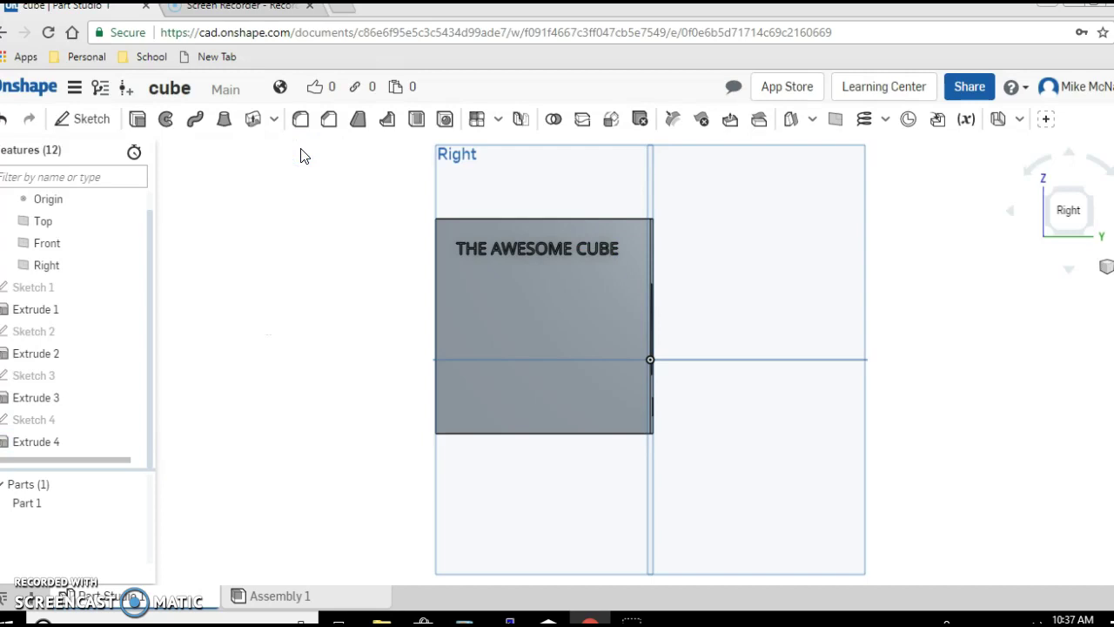
Inspect the raised THE AWESOME CUBE text from the back, front and right views of the cube.
key(shift+2)
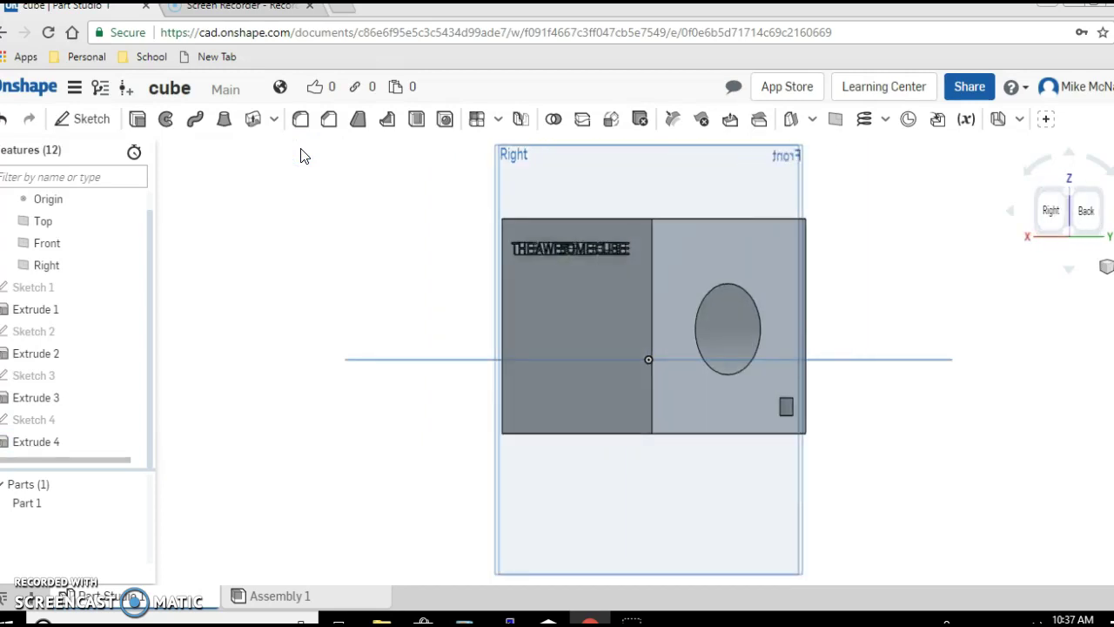
key(Left)
key(Right)
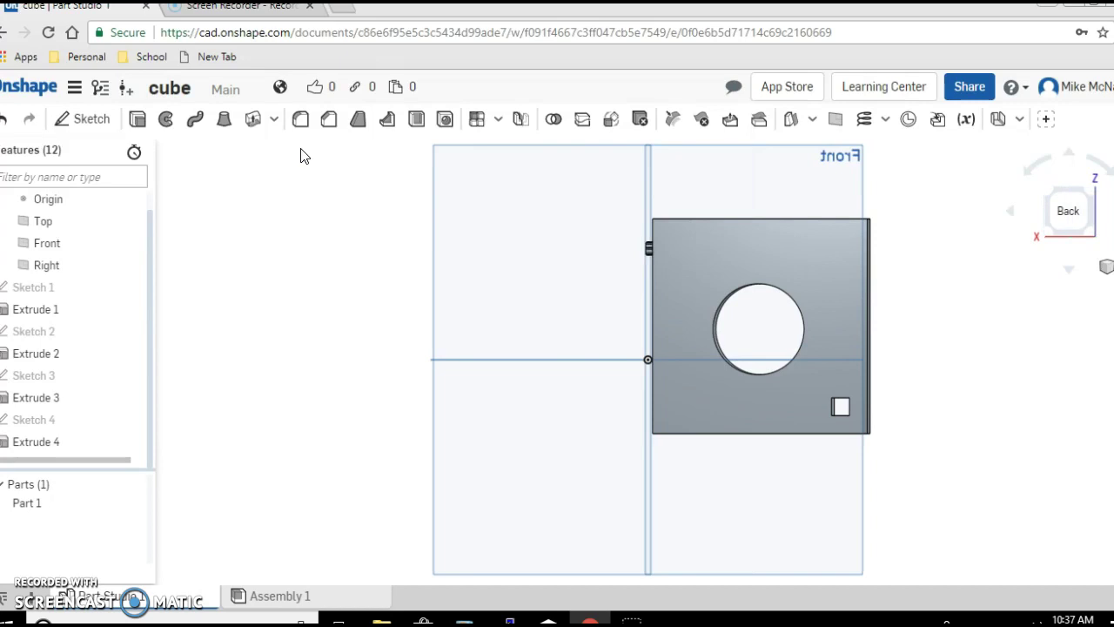
key(Left)
key(shift+1)
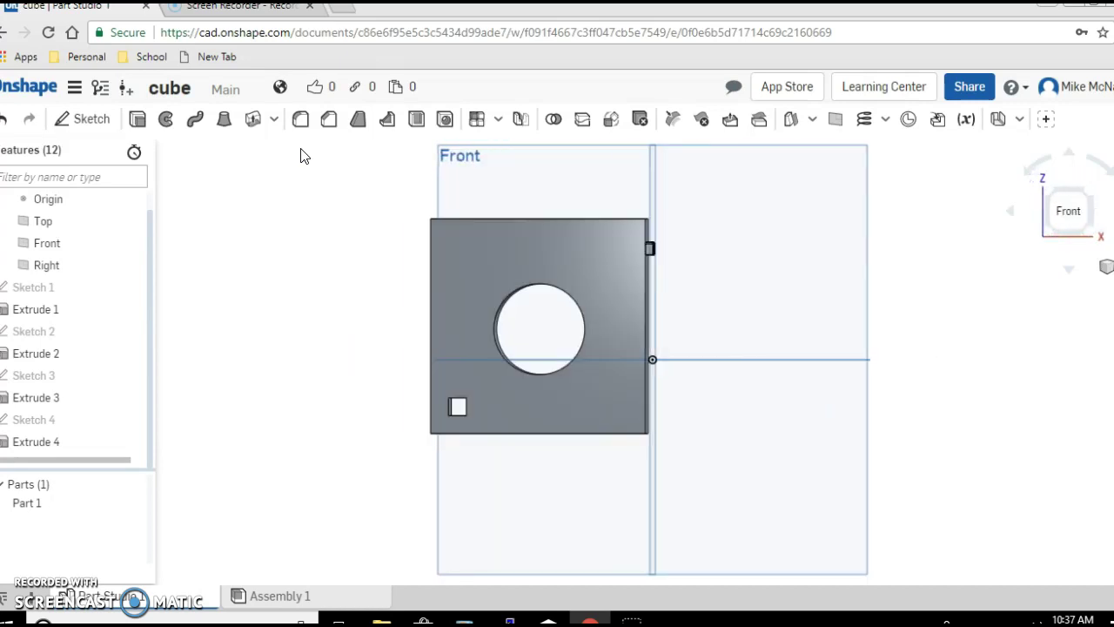
key(shift+4)
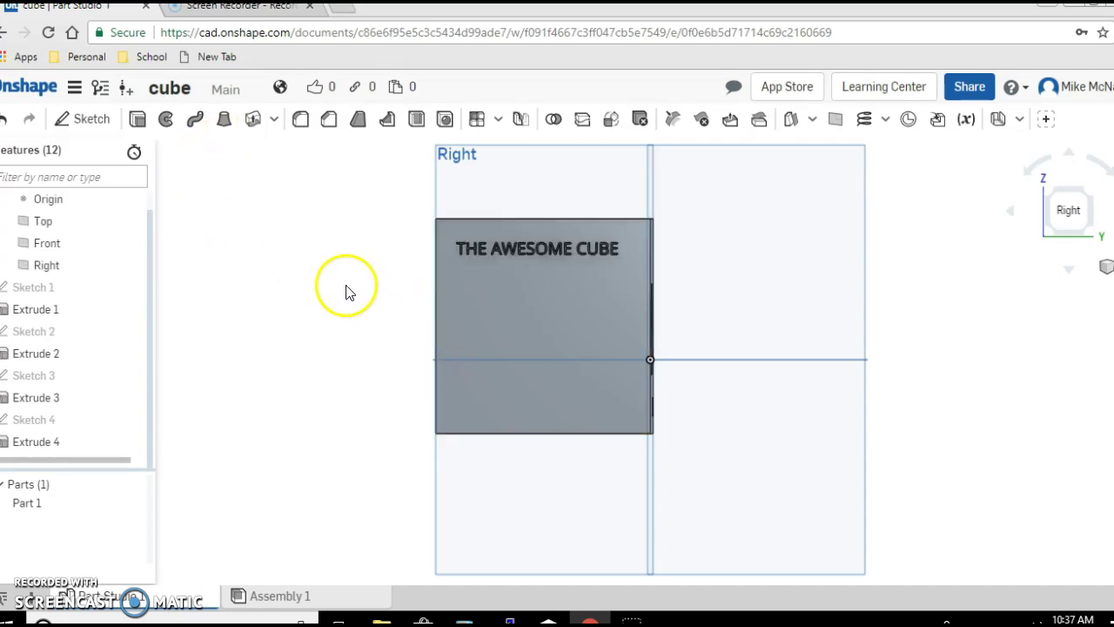
Sketch the text DR M in Open Sans on the cube's right face, in a small text box on its lower half.
click(537, 395)
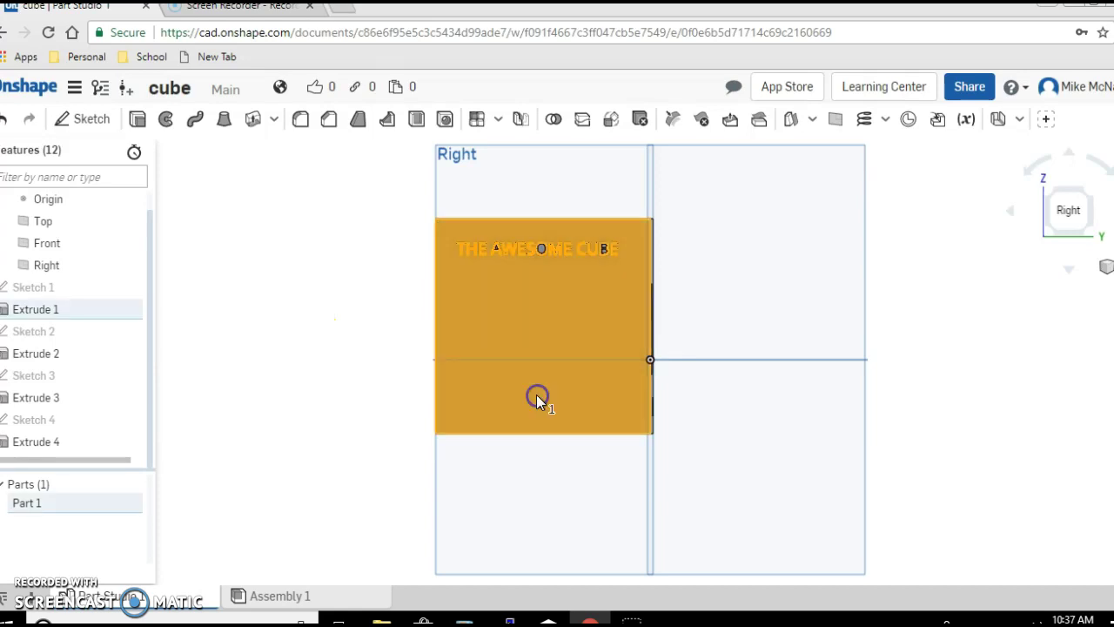
click(327, 352)
click(77, 123)
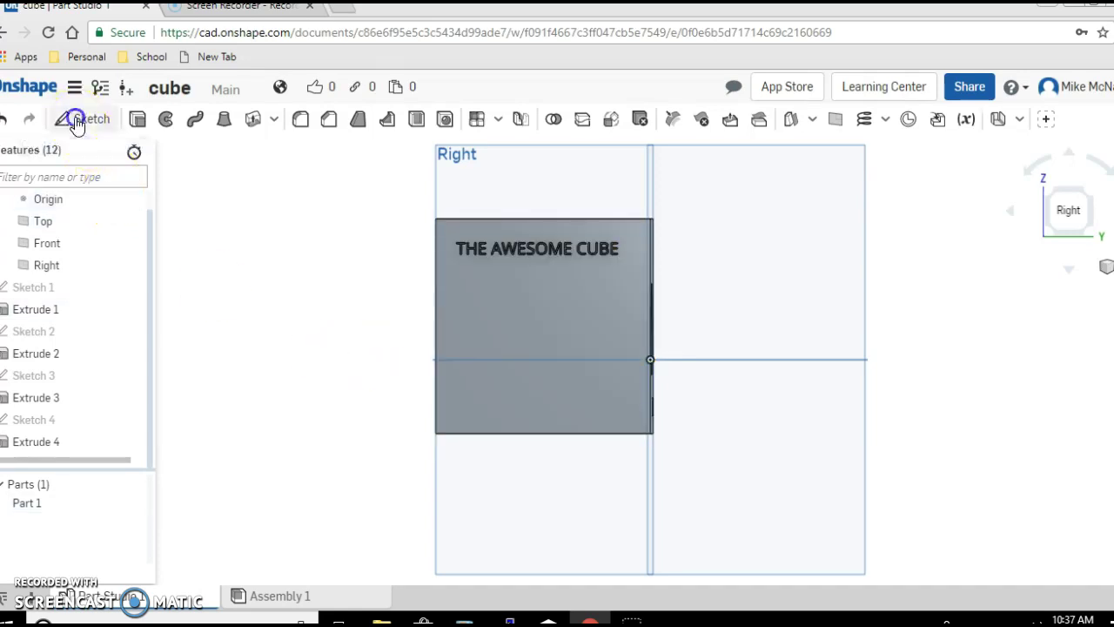
click(524, 400)
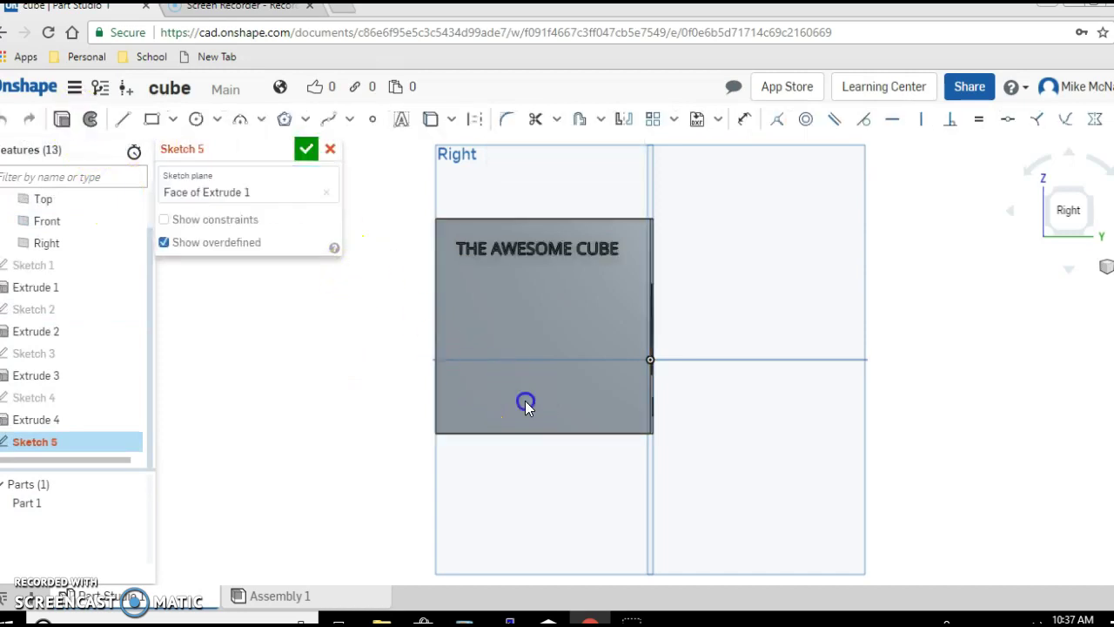
click(402, 119)
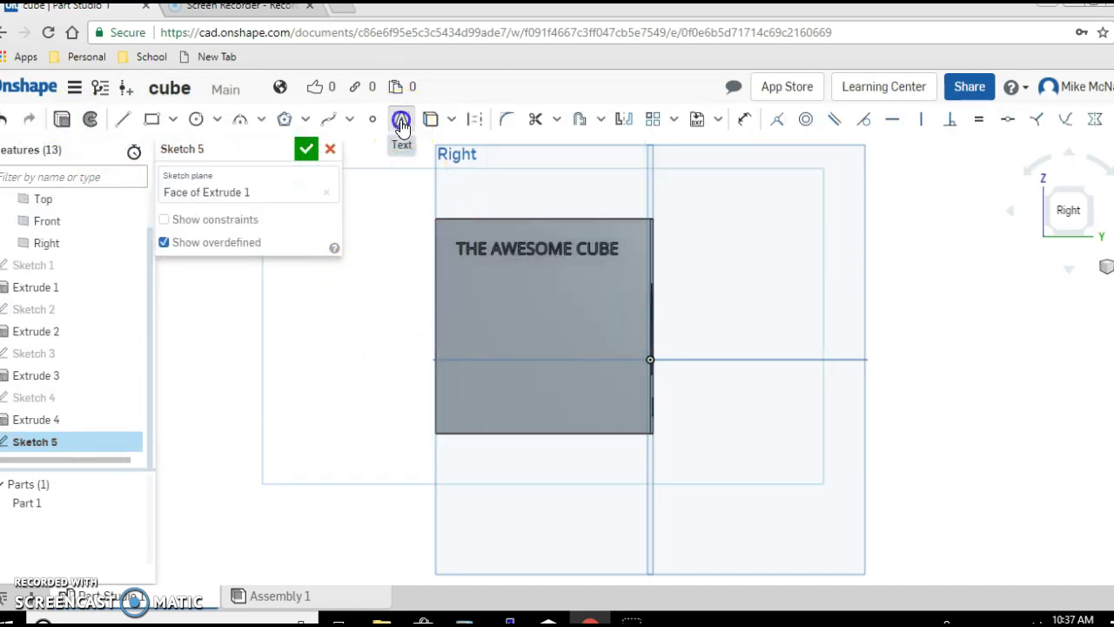
click(476, 369)
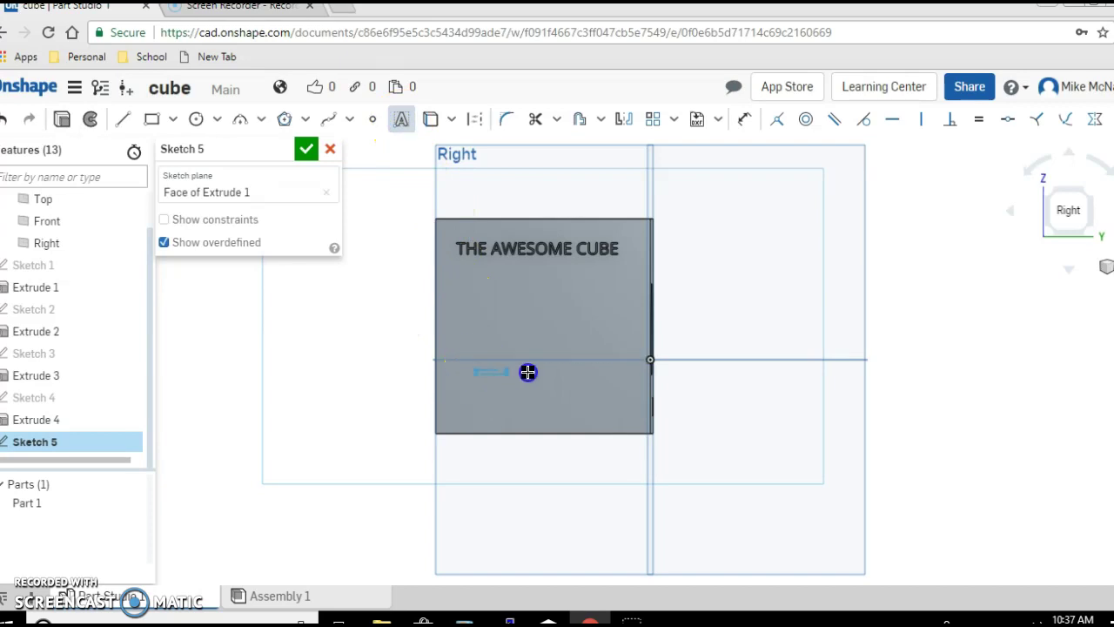
click(577, 393)
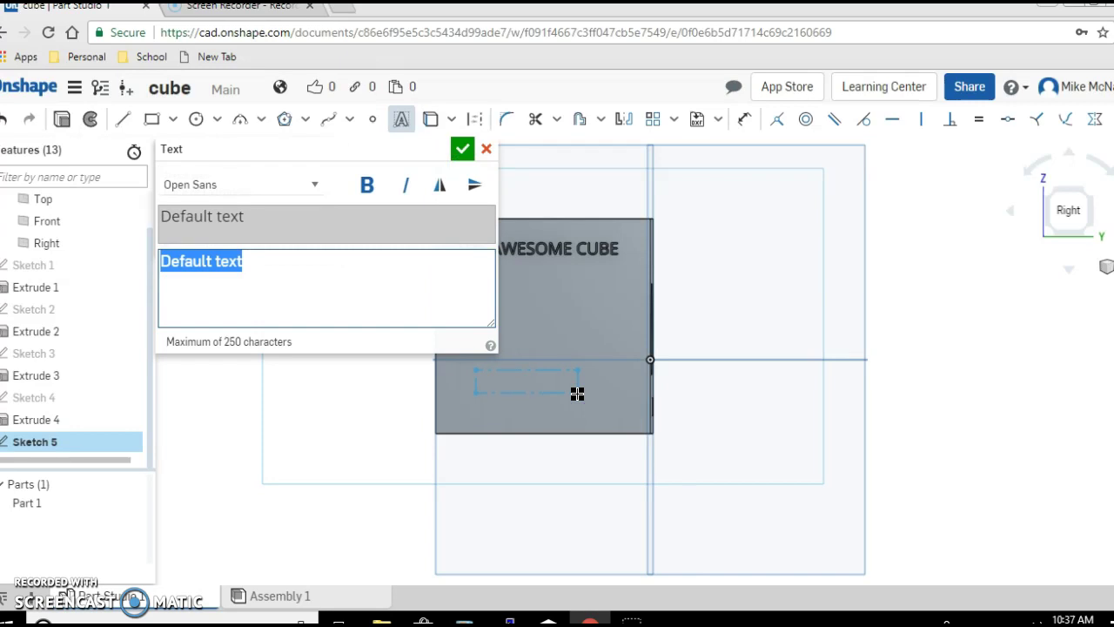
text(DR M)
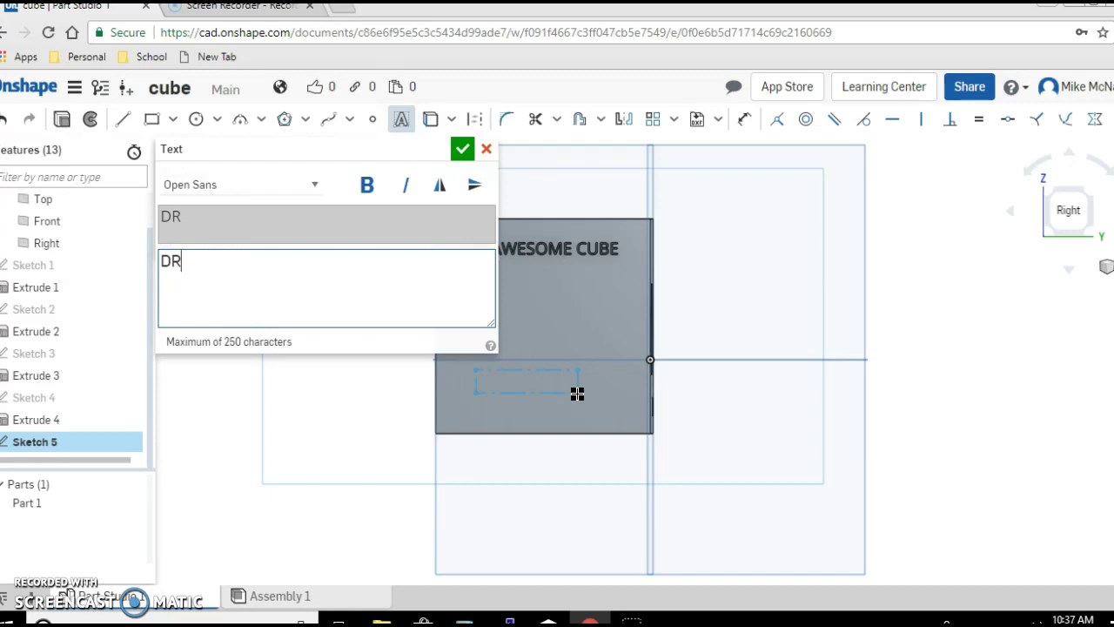
click(462, 150)
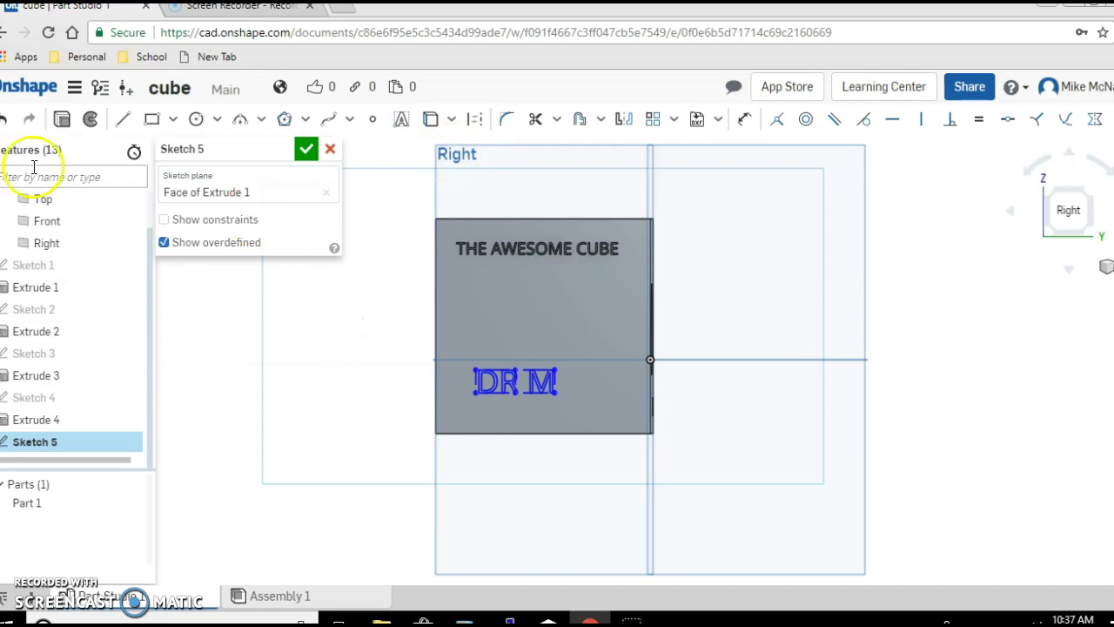
Cut the DR M text sketch into Part 1 with a blind Remove extrude 0.1 in deep.
click(61, 120)
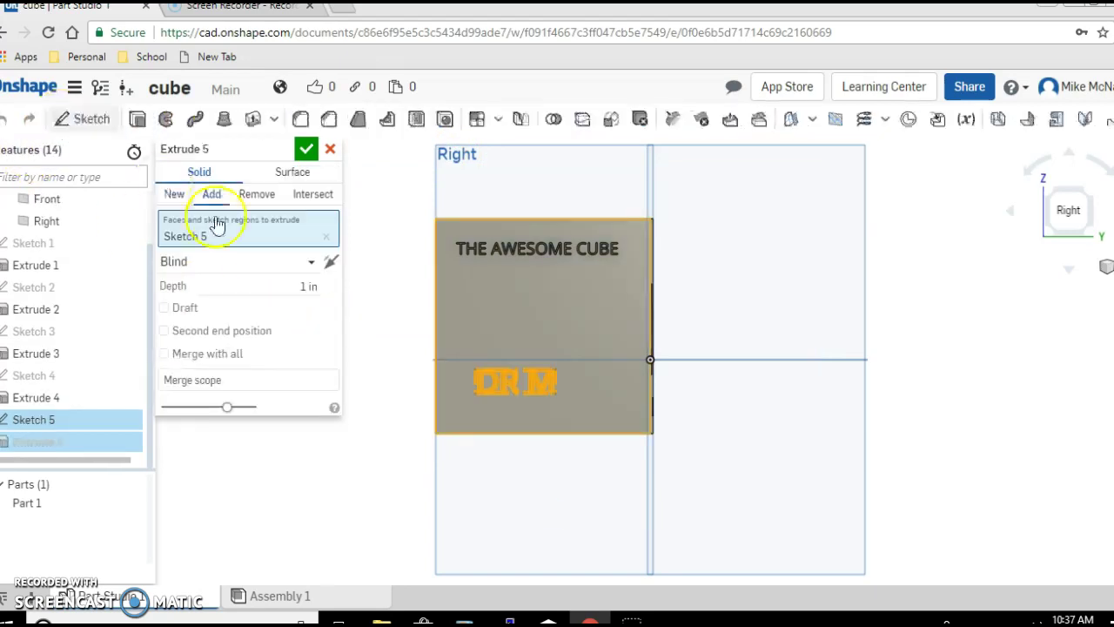
click(309, 266)
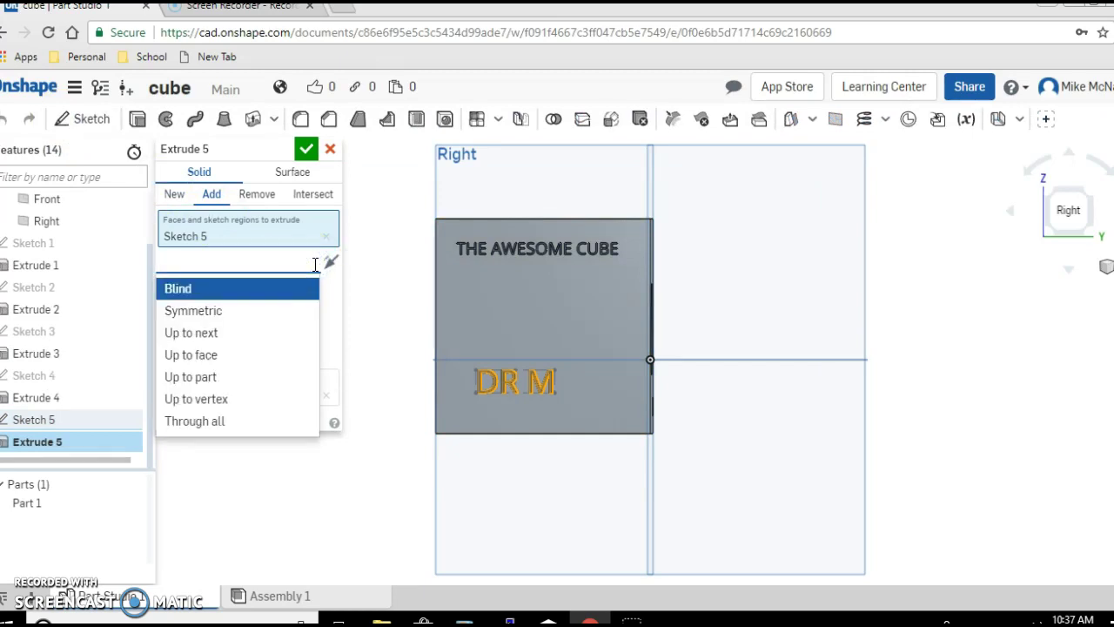
click(257, 195)
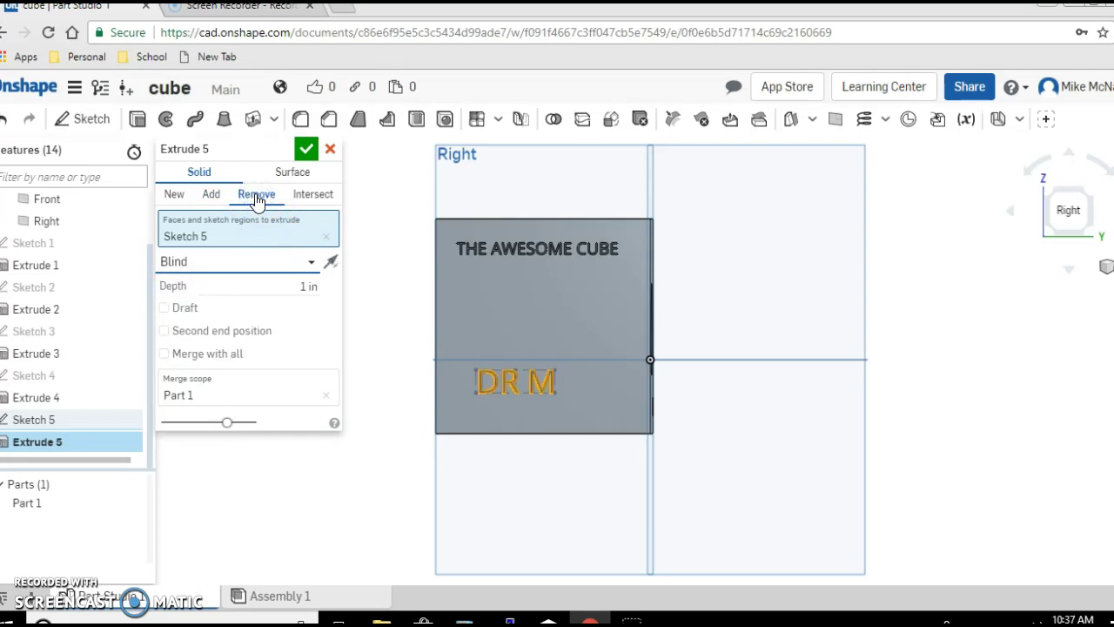
click(309, 264)
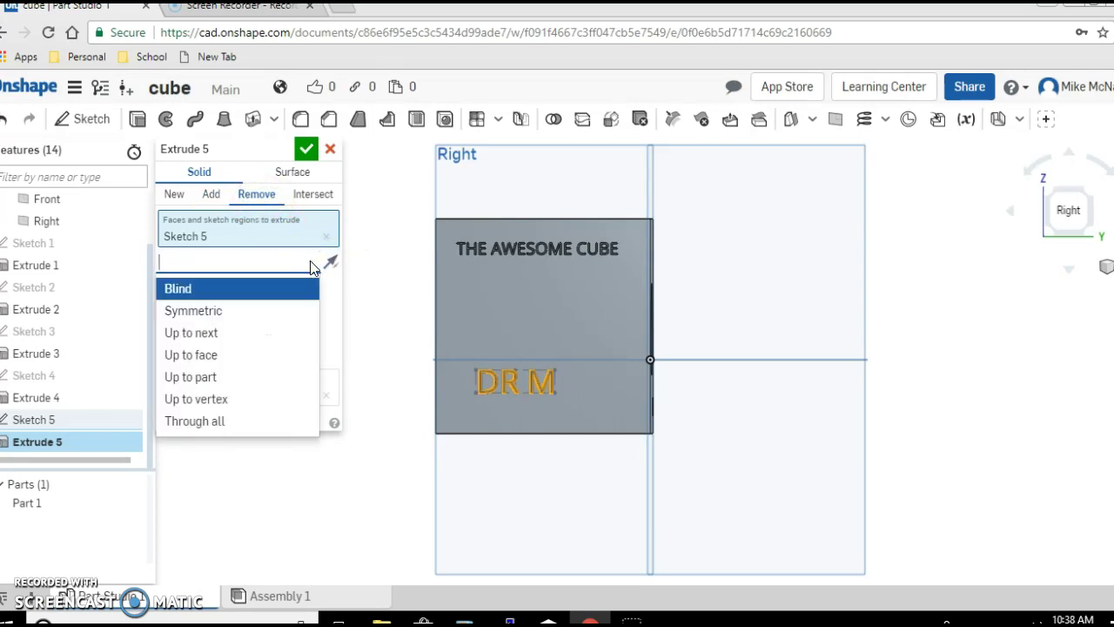
click(331, 270)
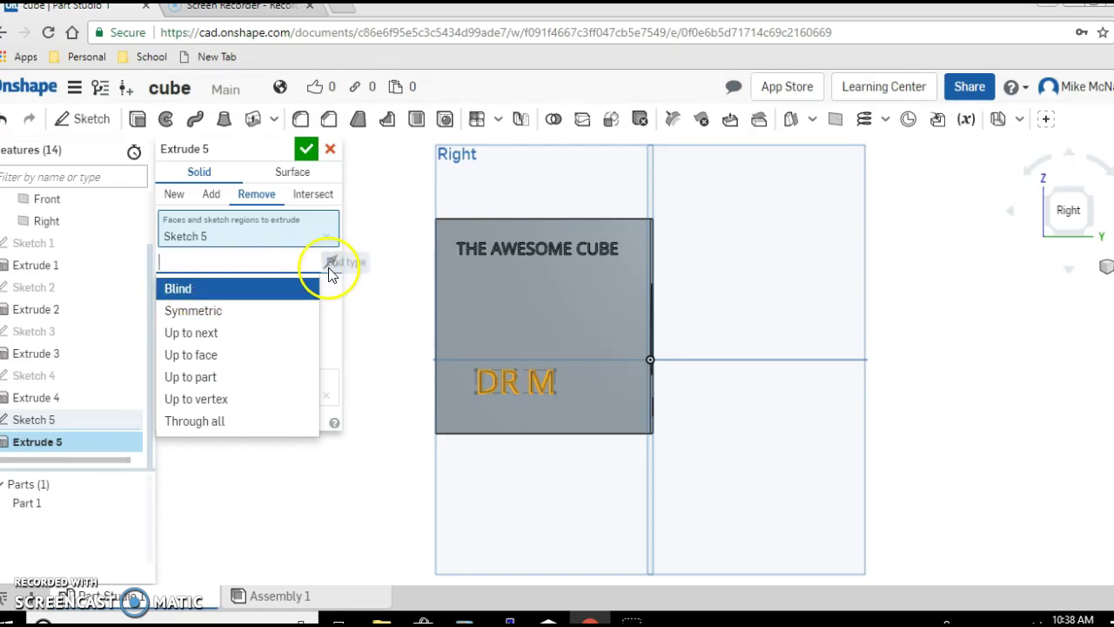
click(179, 290)
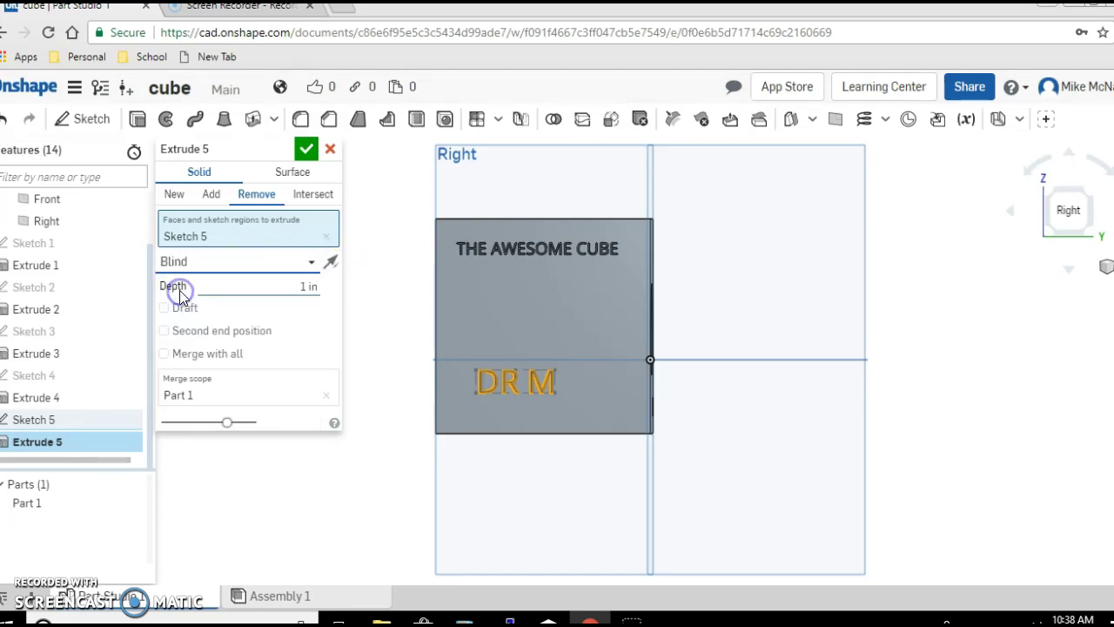
click(300, 286)
key(BackSpace)
text(0.1)
key(Return)
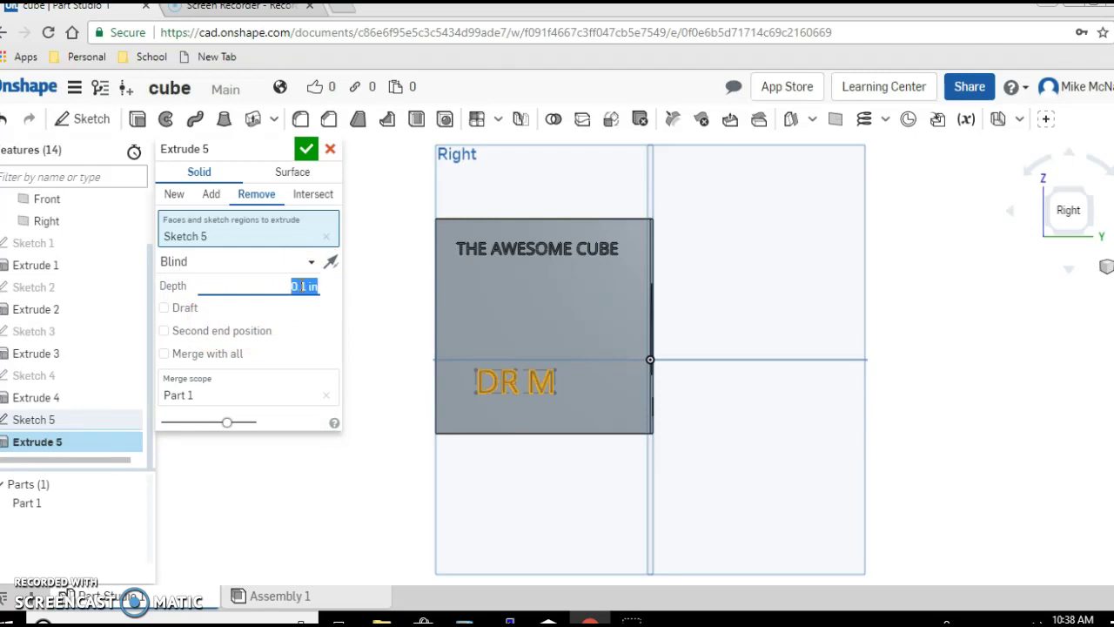
click(306, 150)
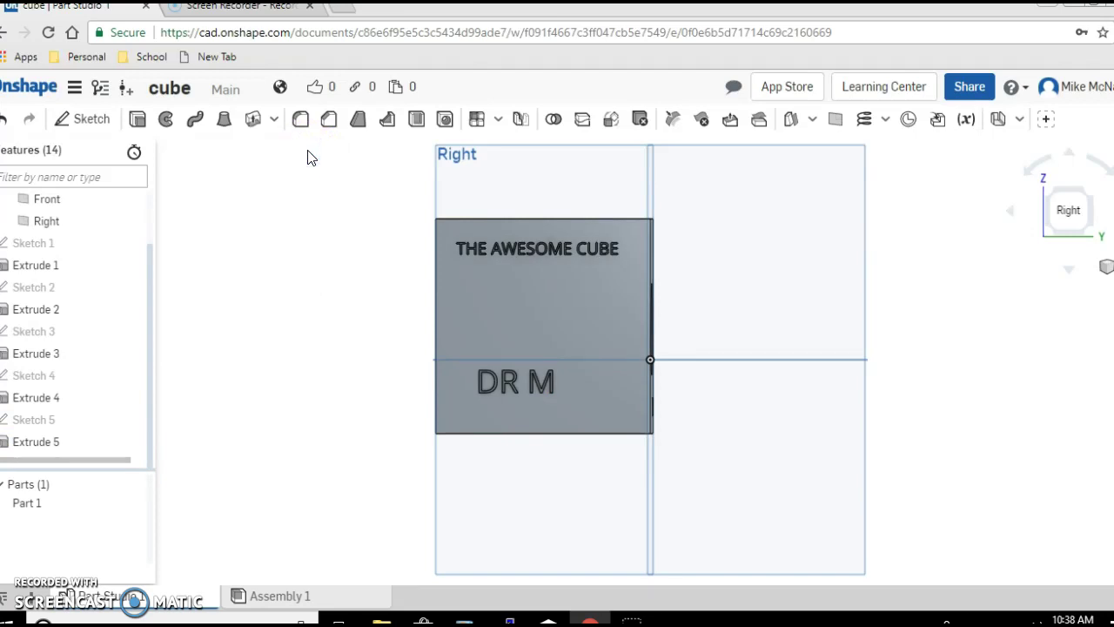
Rotate the cube sideways to compare the engraved DR M text with the raised text, and return to the right view.
key(Left)
key(Left)
key(Left)
key(Left)
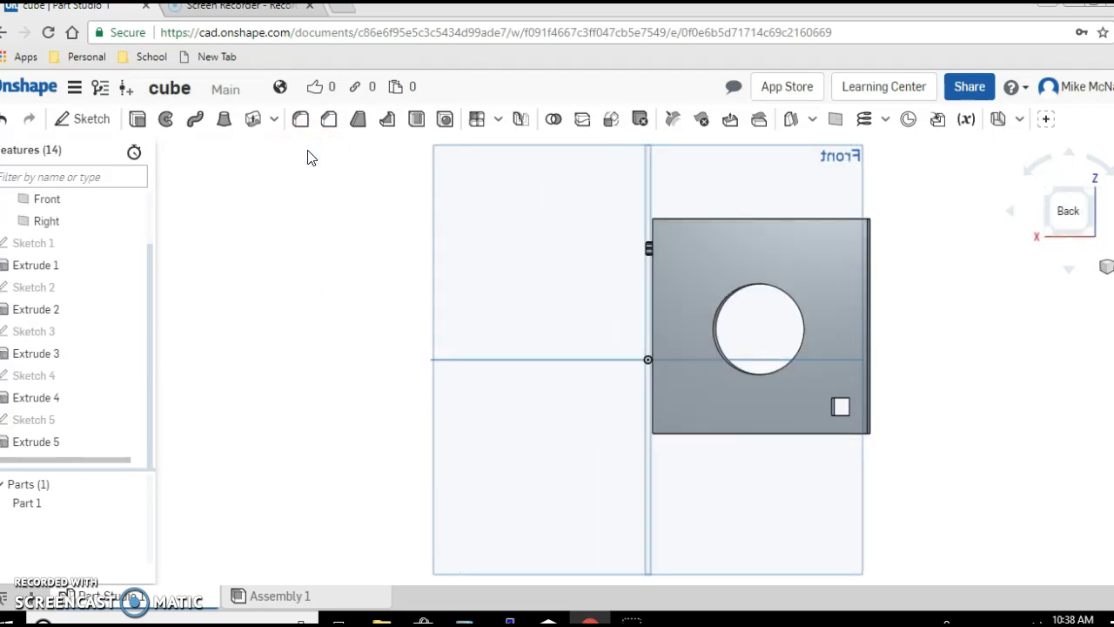
key(Right)
key(Right)
key(Right)
key(Right)
key(Right)
key(Right)
key(Right)
key(Right)
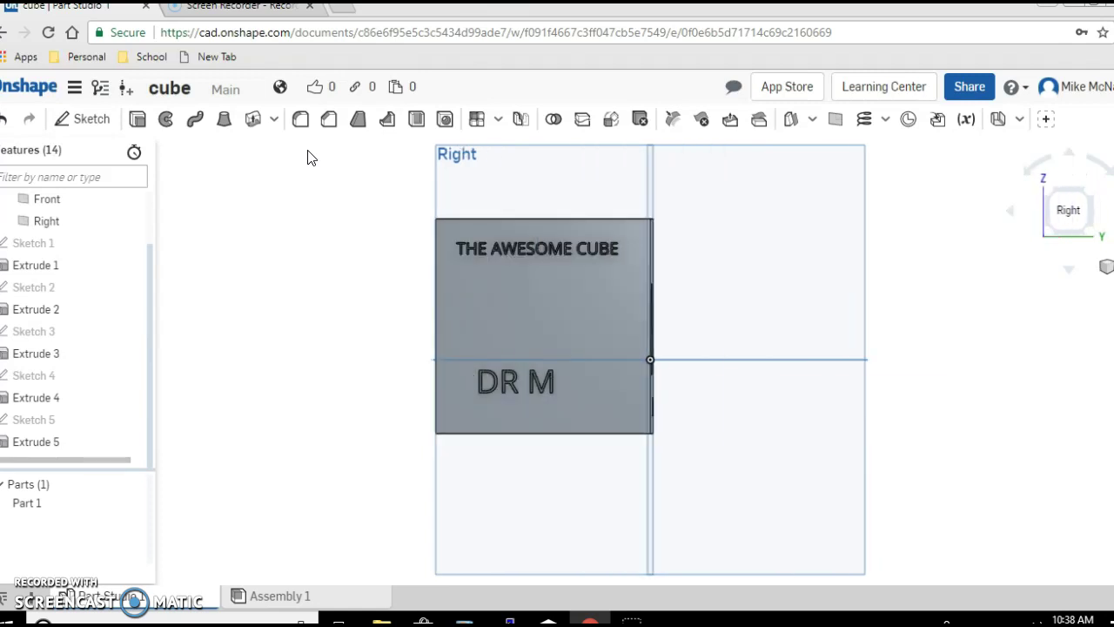